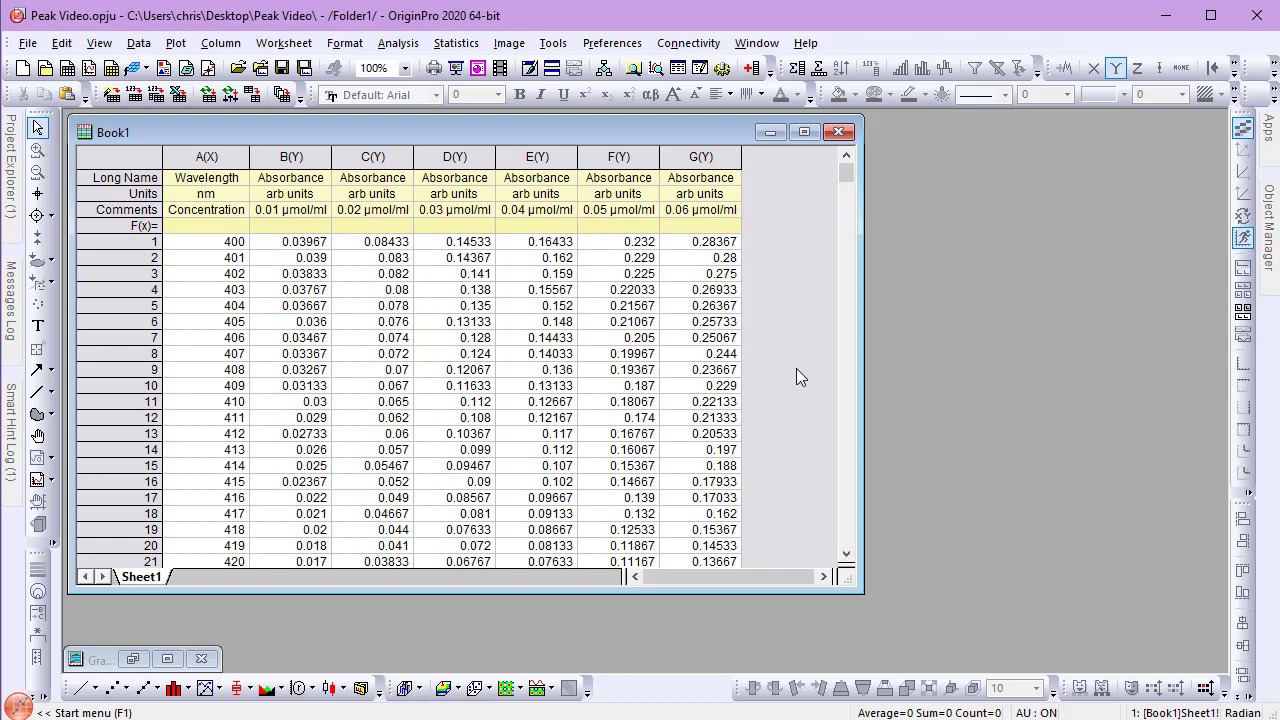
# - Restore the absorbance graph, select the 0.06 µmol/ml curve, and open the Peak Analyzer dialog, placing it beside the preview and widening it
pyautogui.click(133, 659)
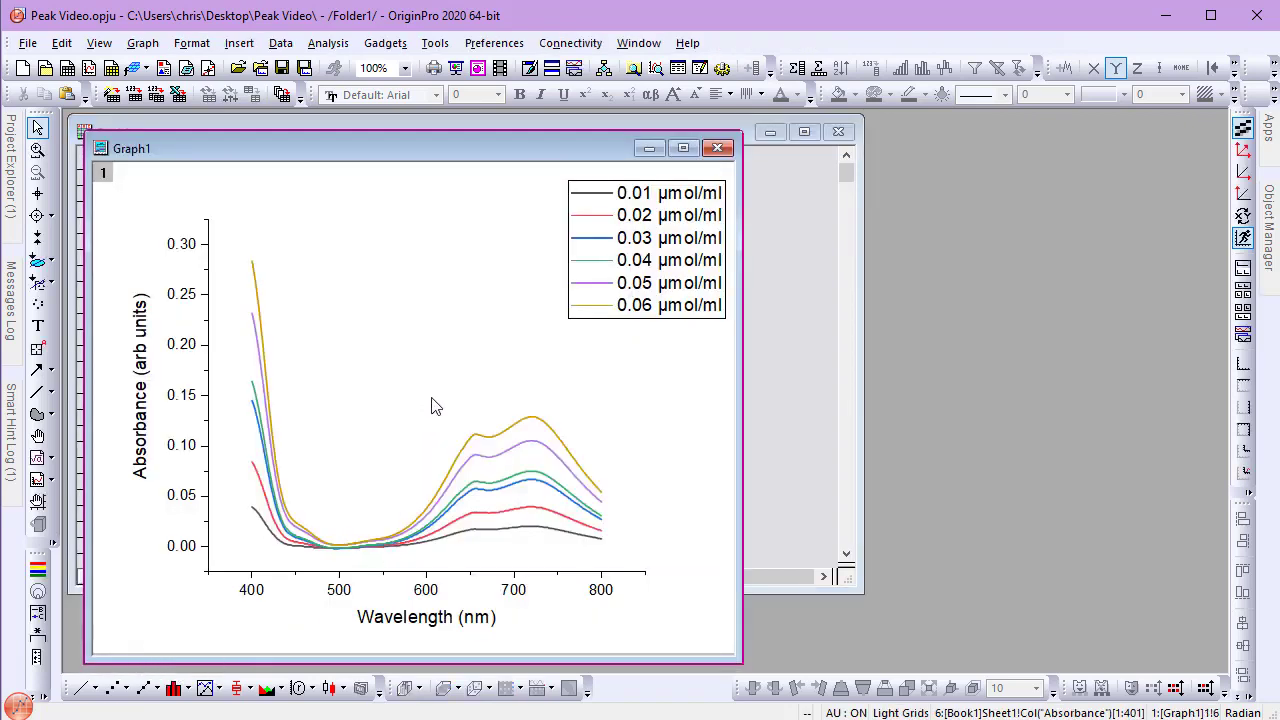
pyautogui.click(474, 437)
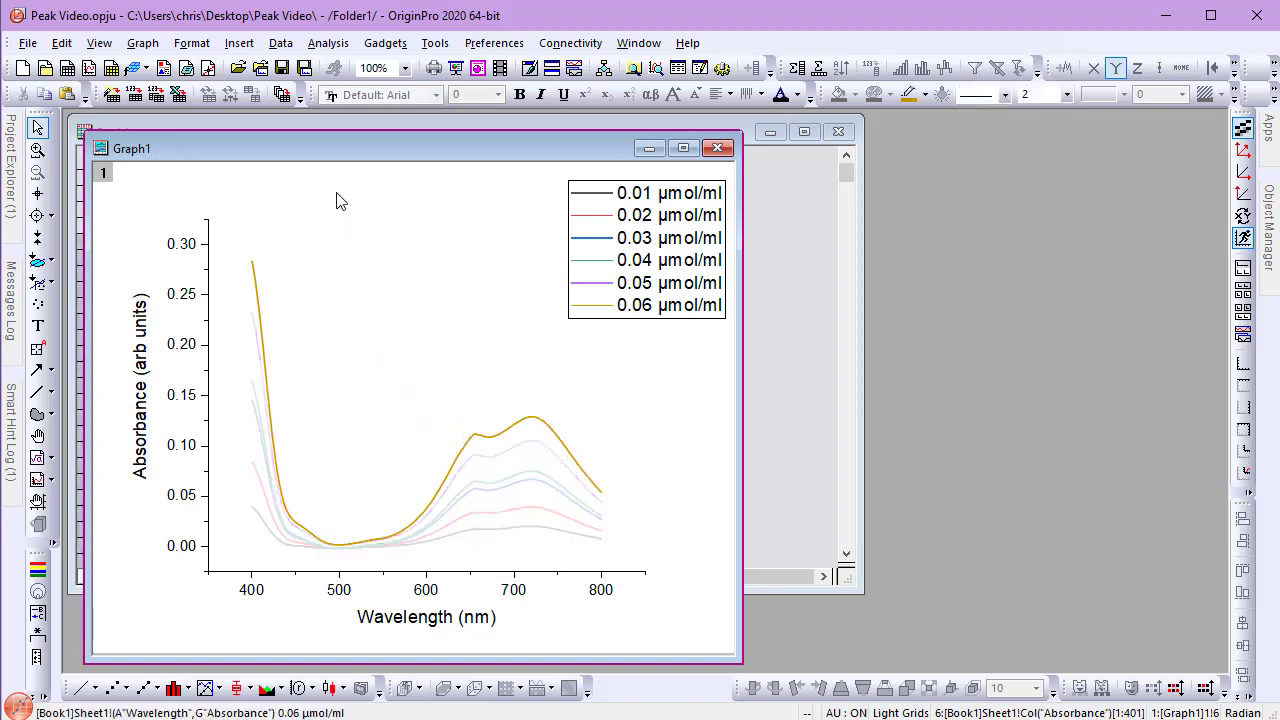
pyautogui.click(340, 44)
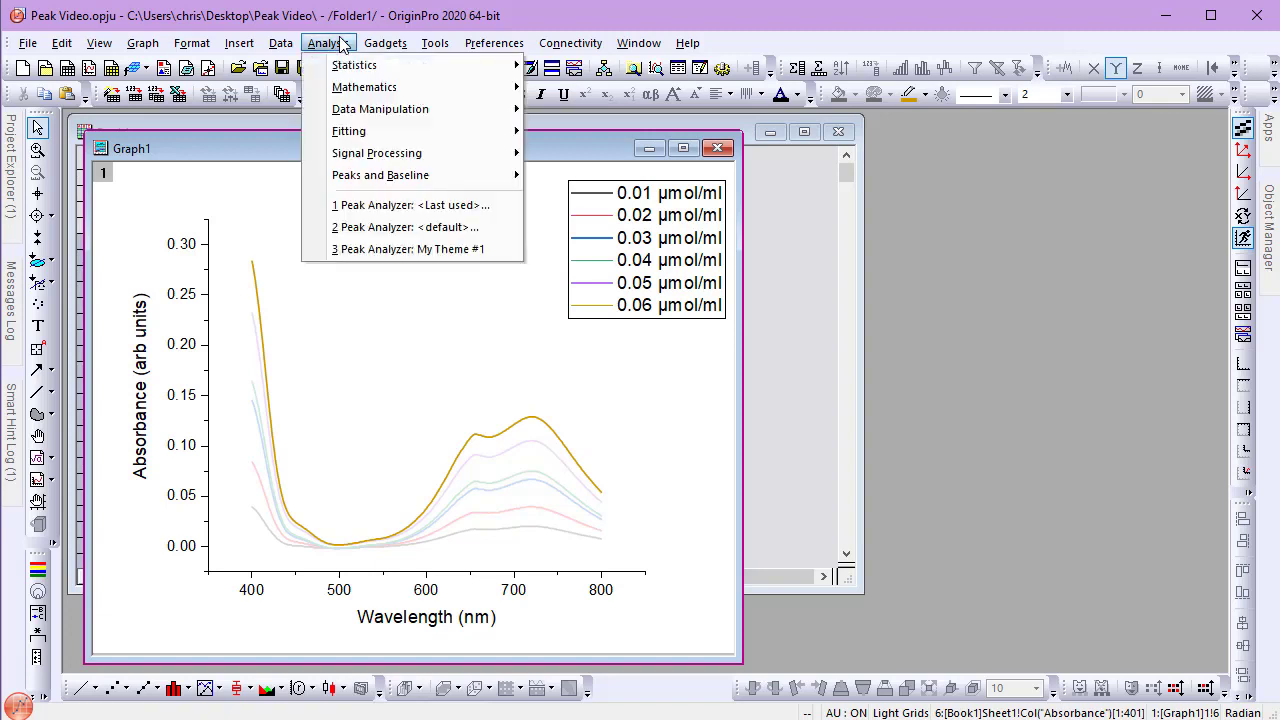
pyautogui.moveTo(352, 177)
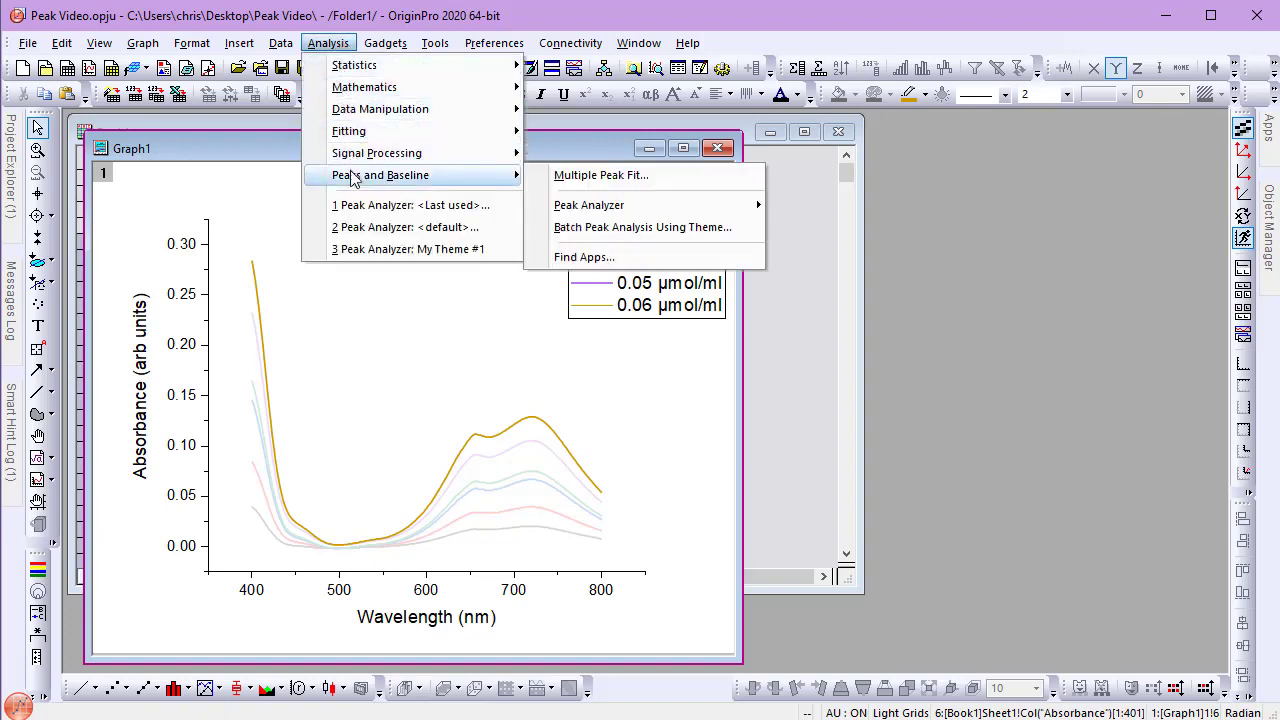
pyautogui.moveTo(565, 208)
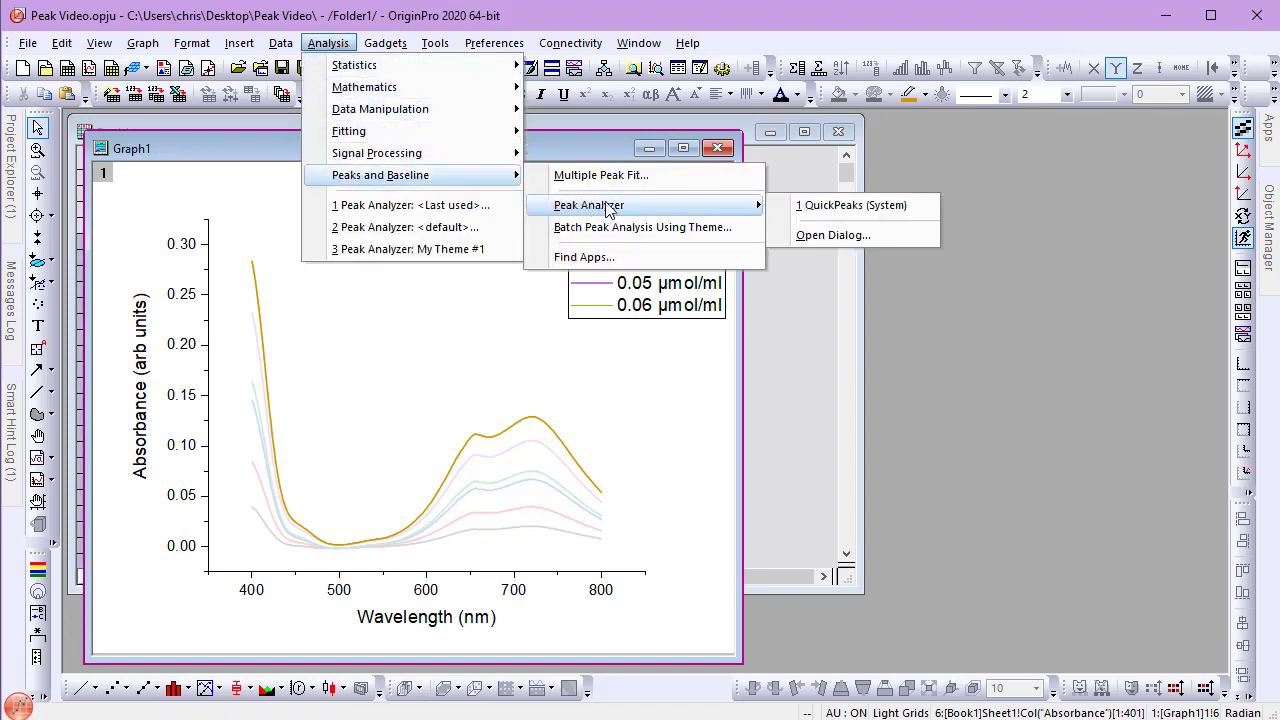
pyautogui.click(806, 238)
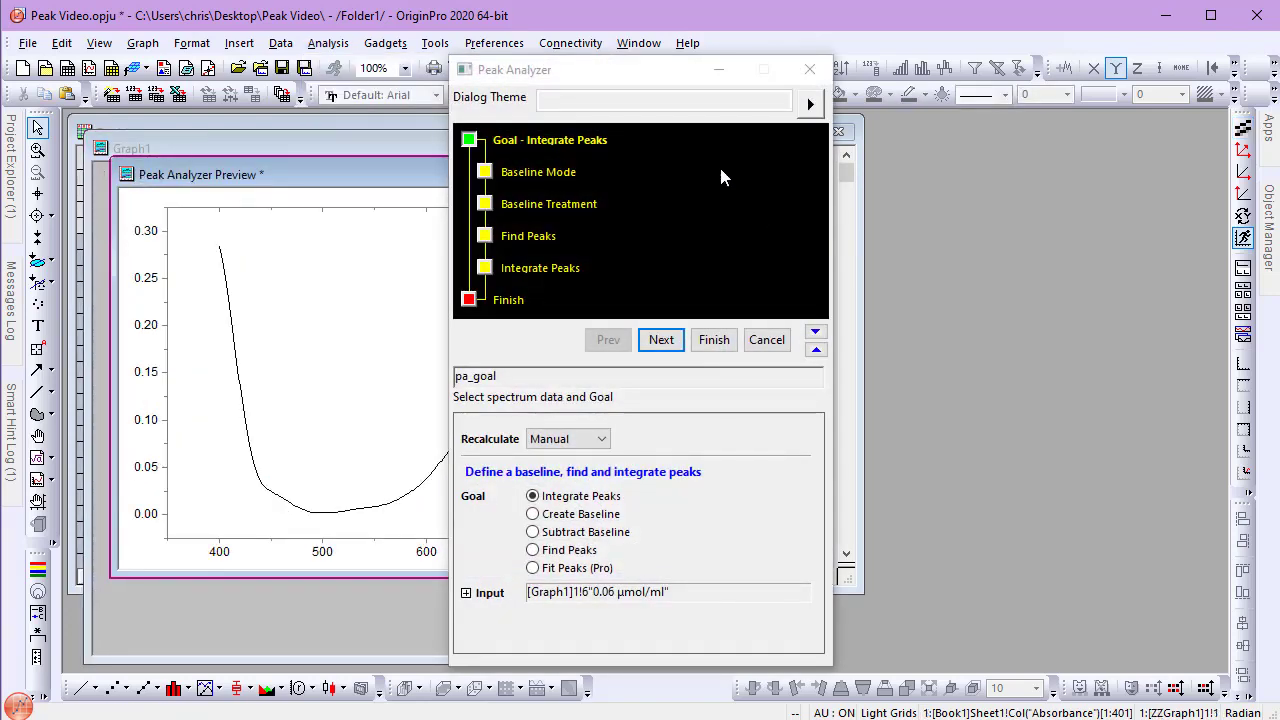
pyautogui.moveTo(660, 70); pyautogui.dragTo(936, 58)
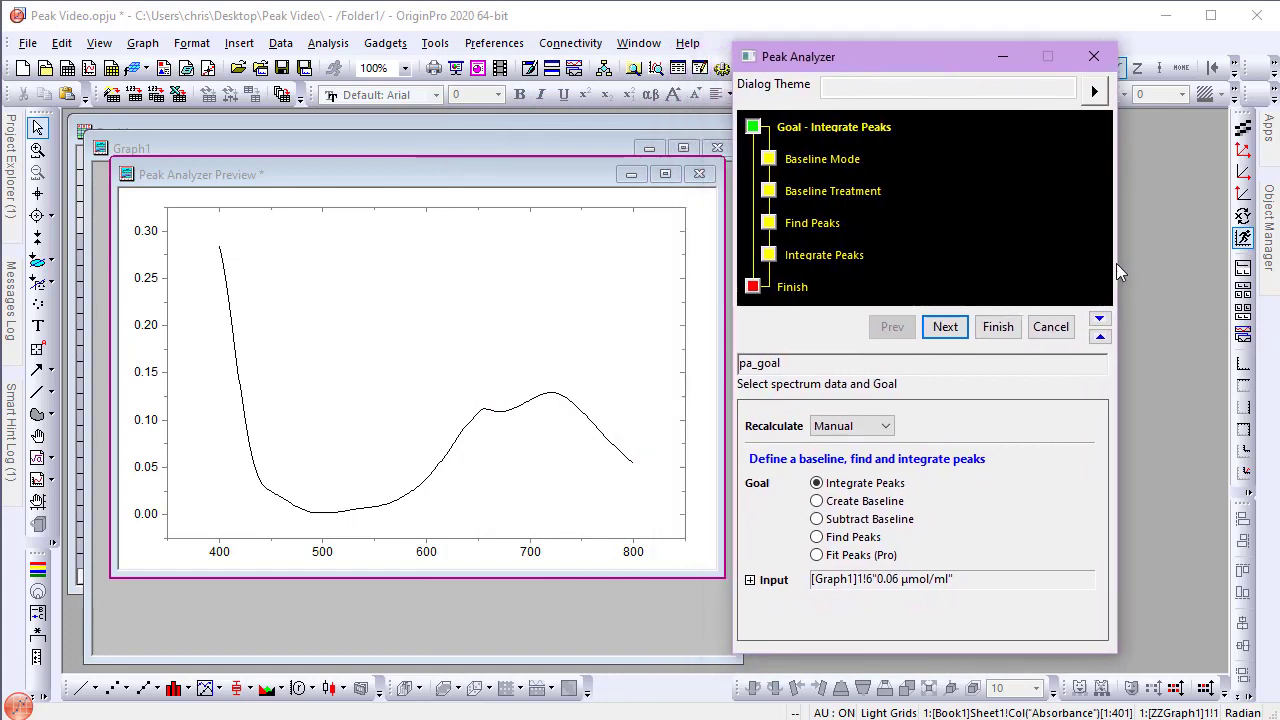
pyautogui.moveTo(1120, 265); pyautogui.dragTo(1224, 275)
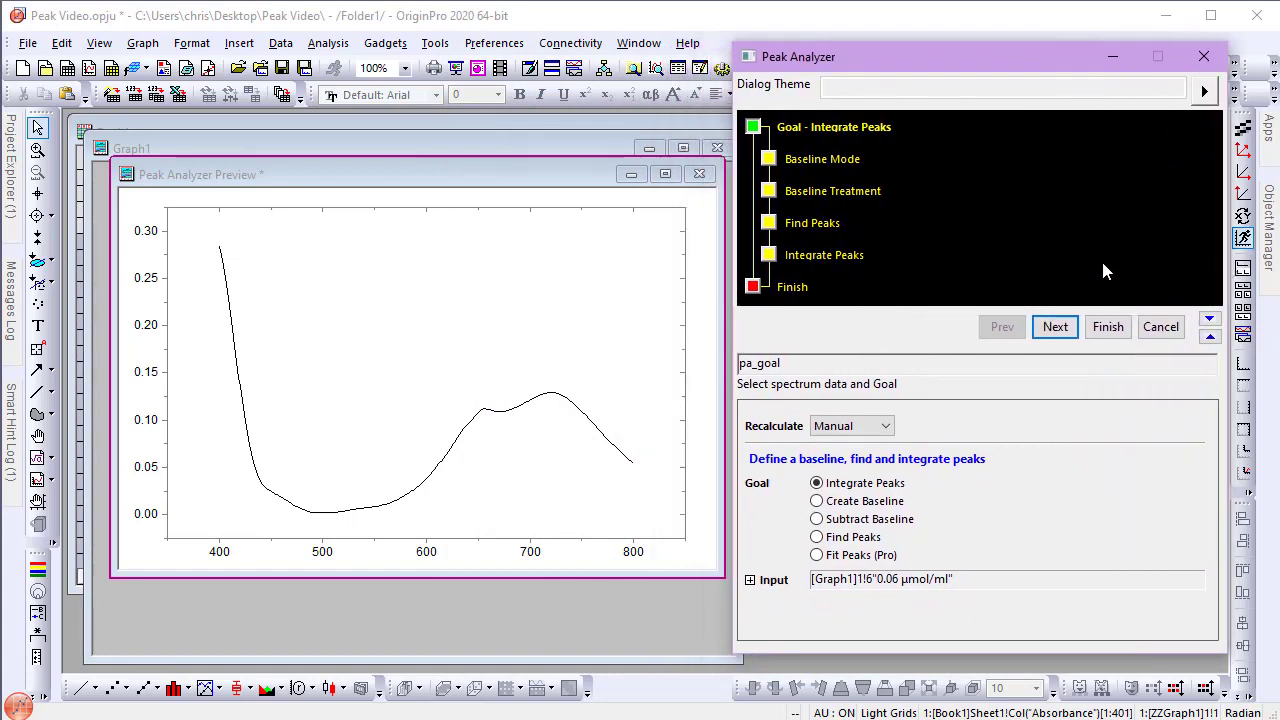
# - Set recalculation to Auto and the analysis goal to Fit Peaks (Pro), and proceed to the baseline mode settings
pyautogui.click(885, 428)
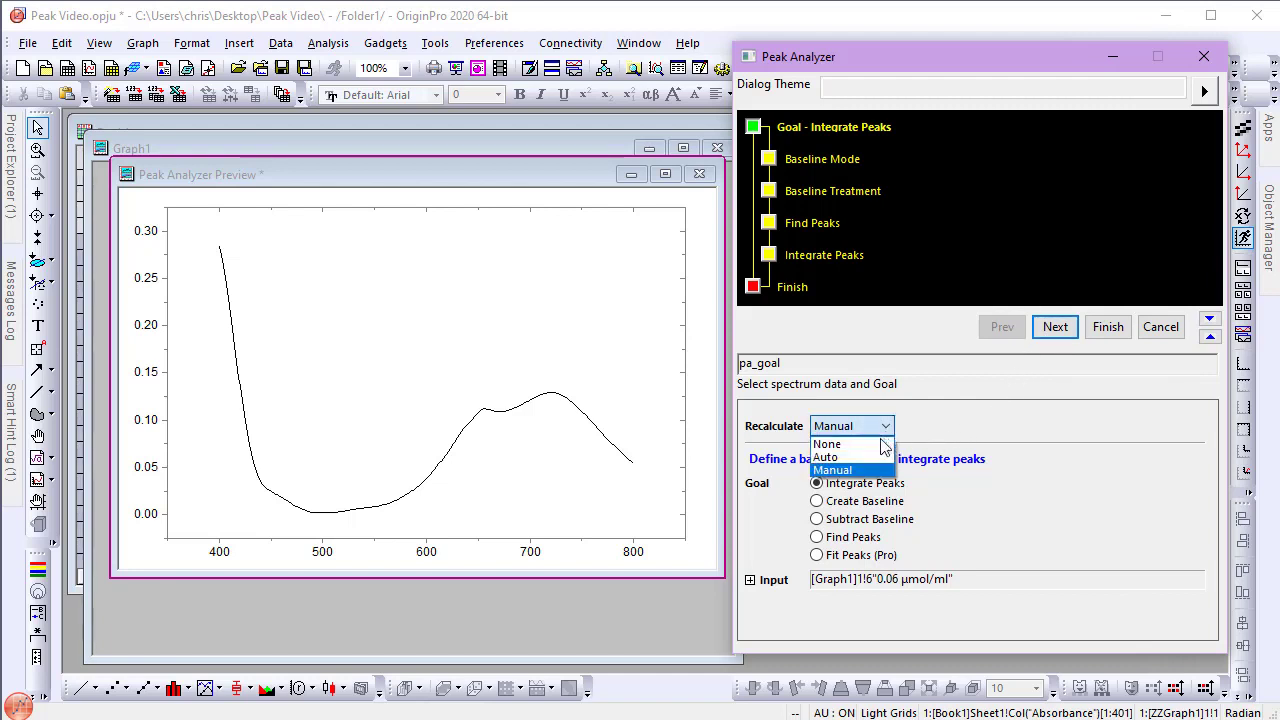
pyautogui.click(880, 458)
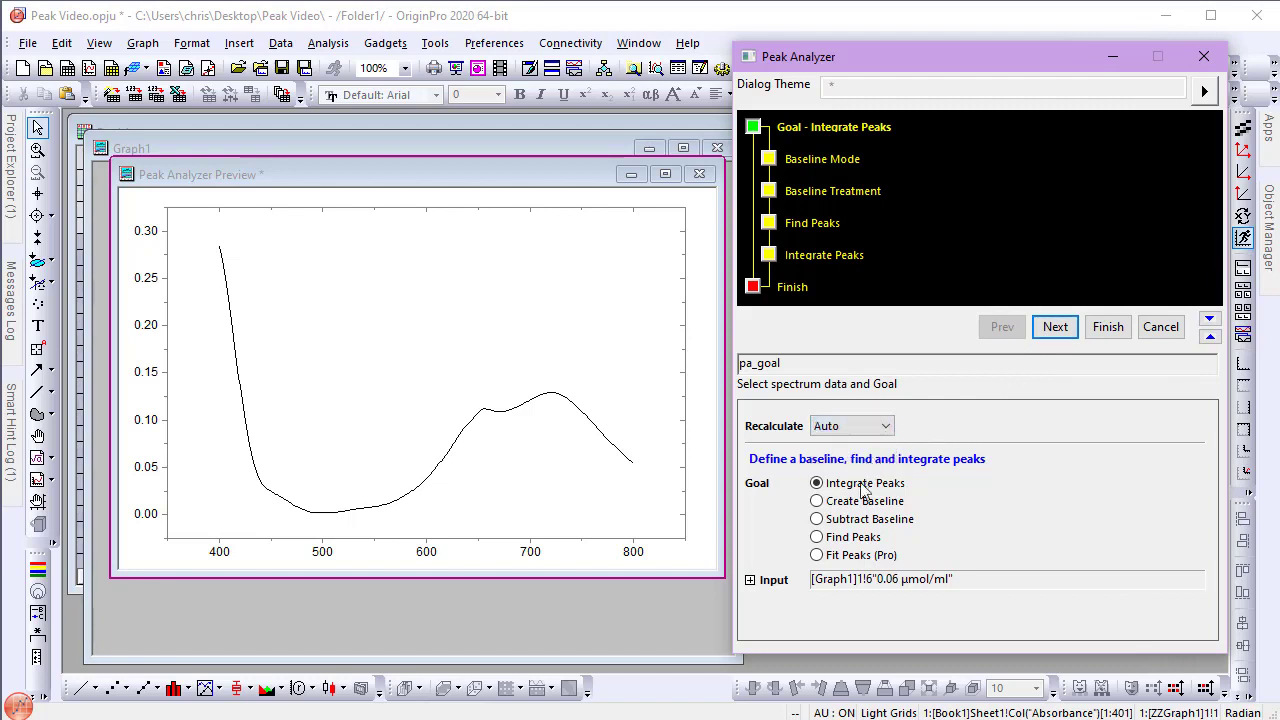
pyautogui.click(817, 555)
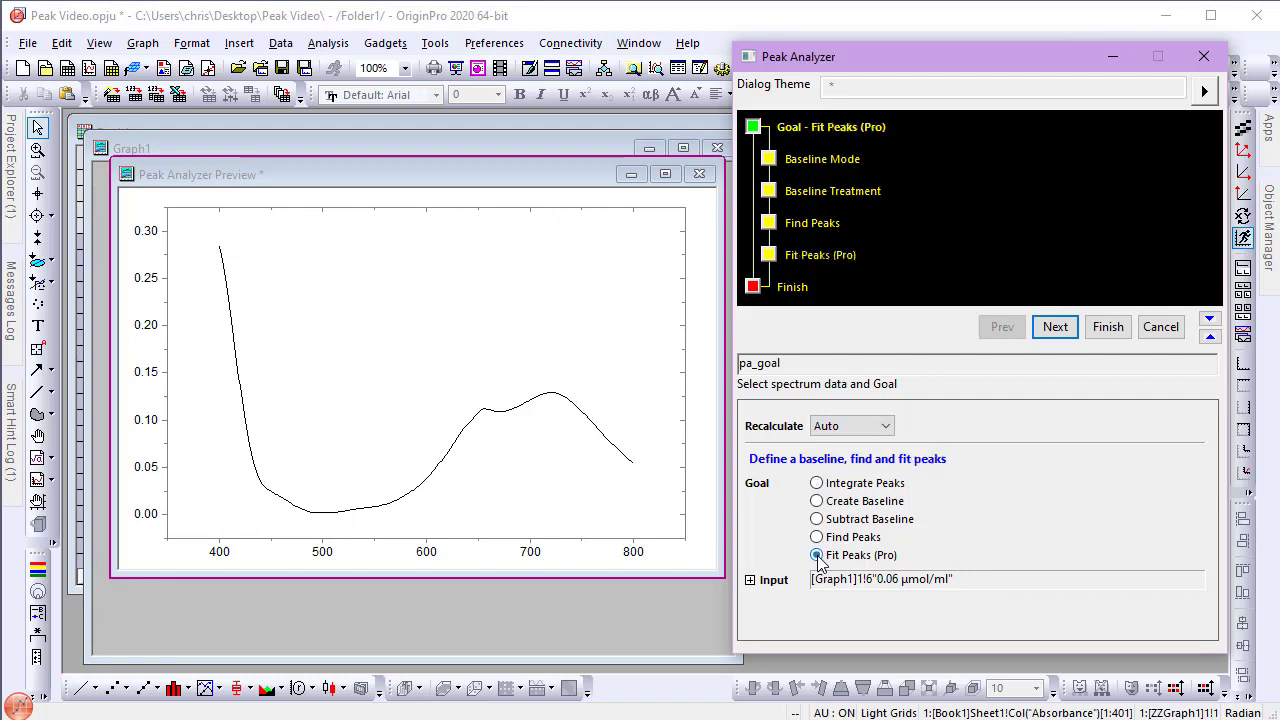
pyautogui.click(1047, 330)
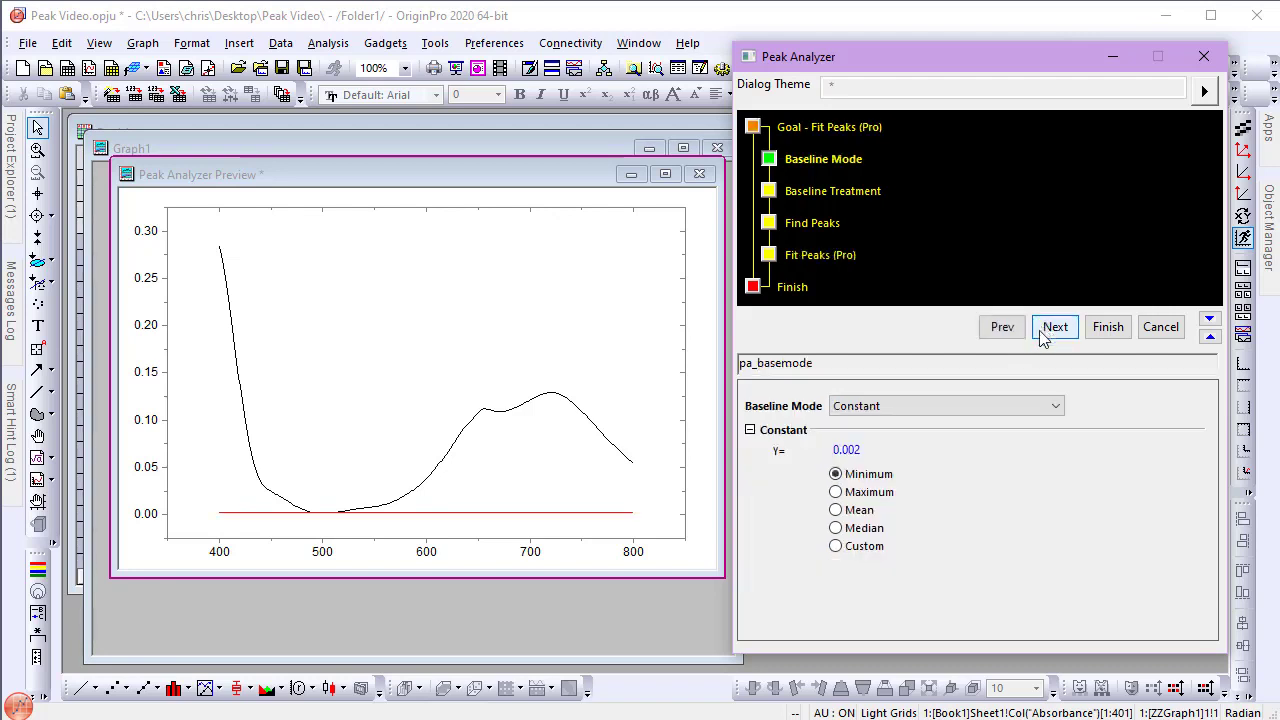
# - Set the baseline mode to User Defined, disable automatic anchor point finding, and clear all existing anchor points
pyautogui.click(1032, 405)
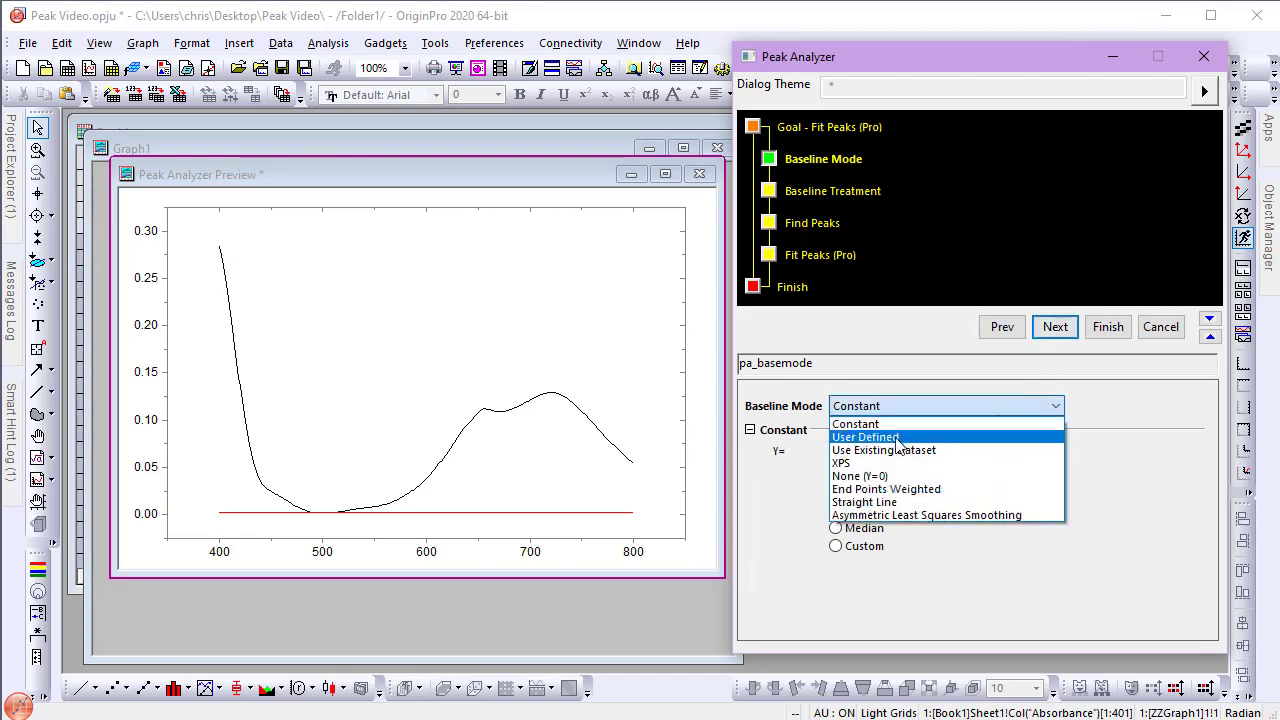
pyautogui.click(897, 438)
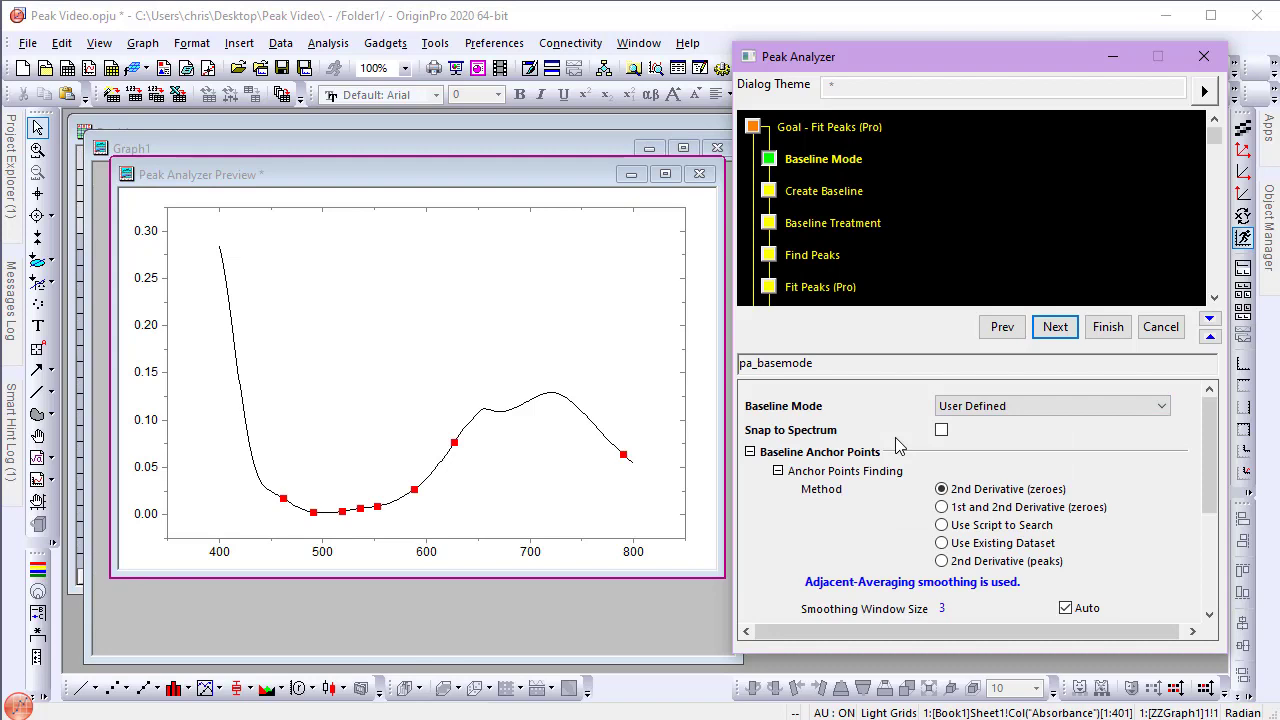
pyautogui.moveTo(1209, 481); pyautogui.dragTo(1209, 600)
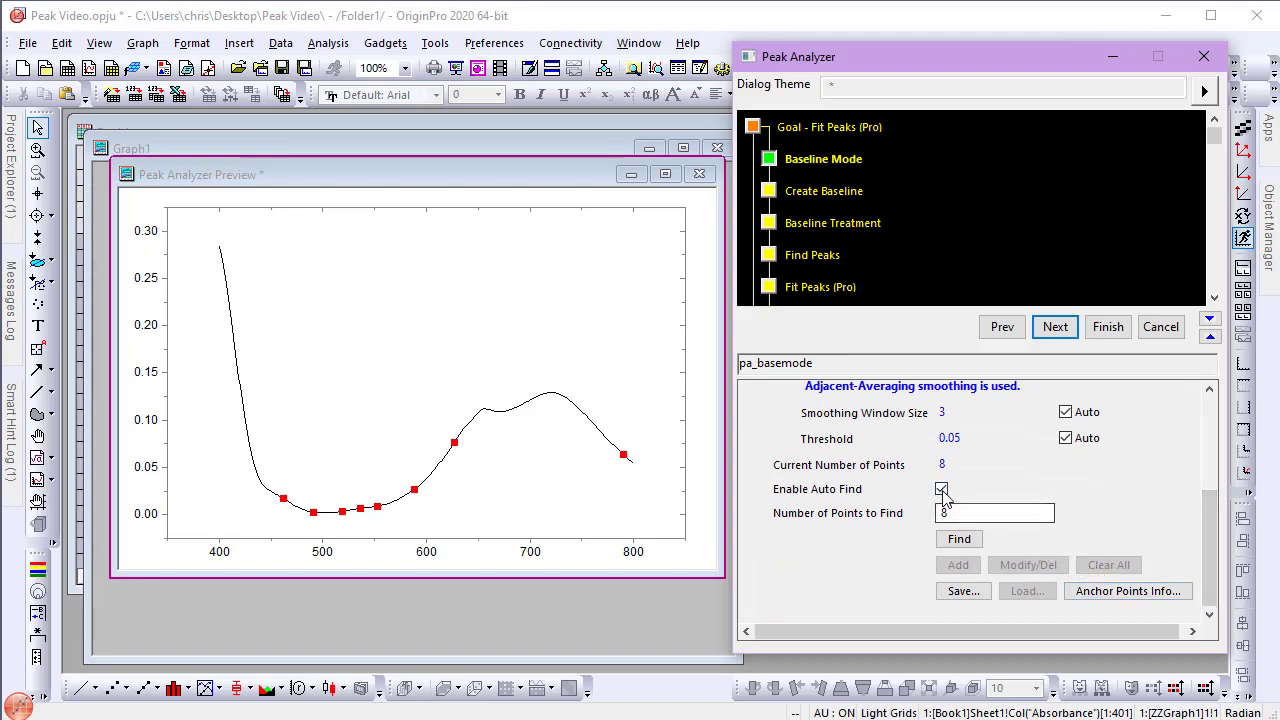
pyautogui.click(942, 490)
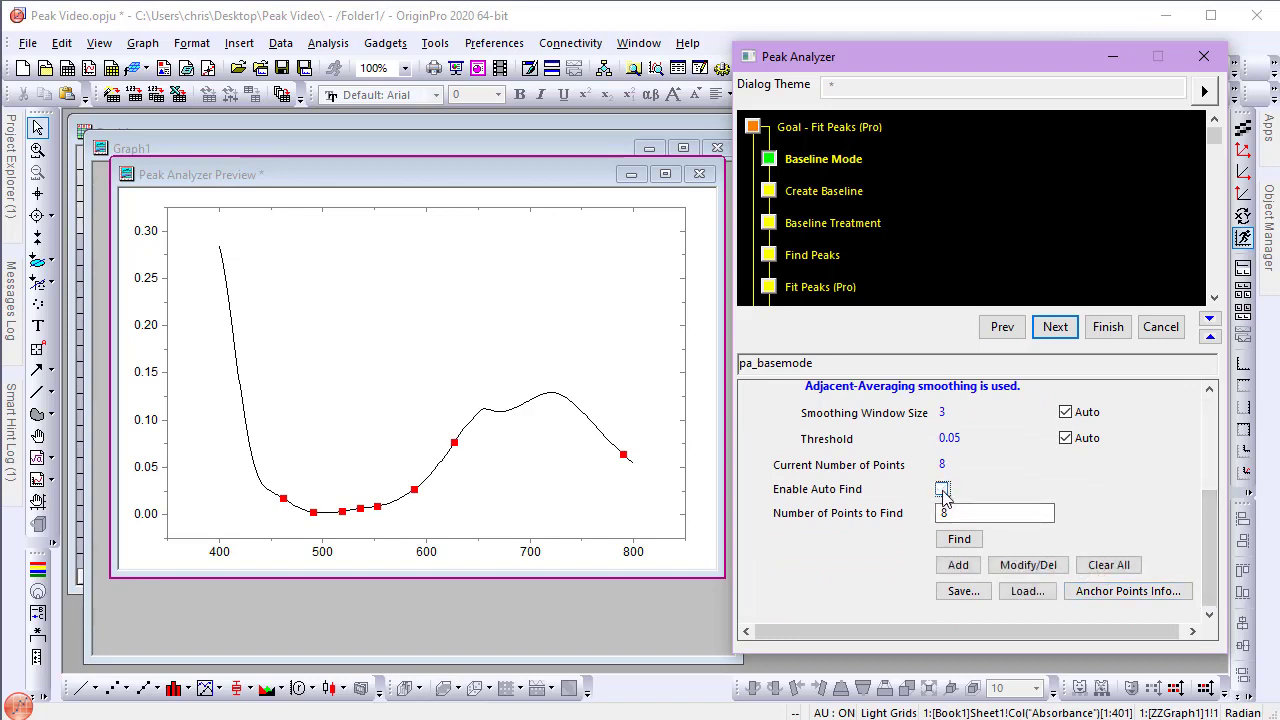
pyautogui.click(1100, 566)
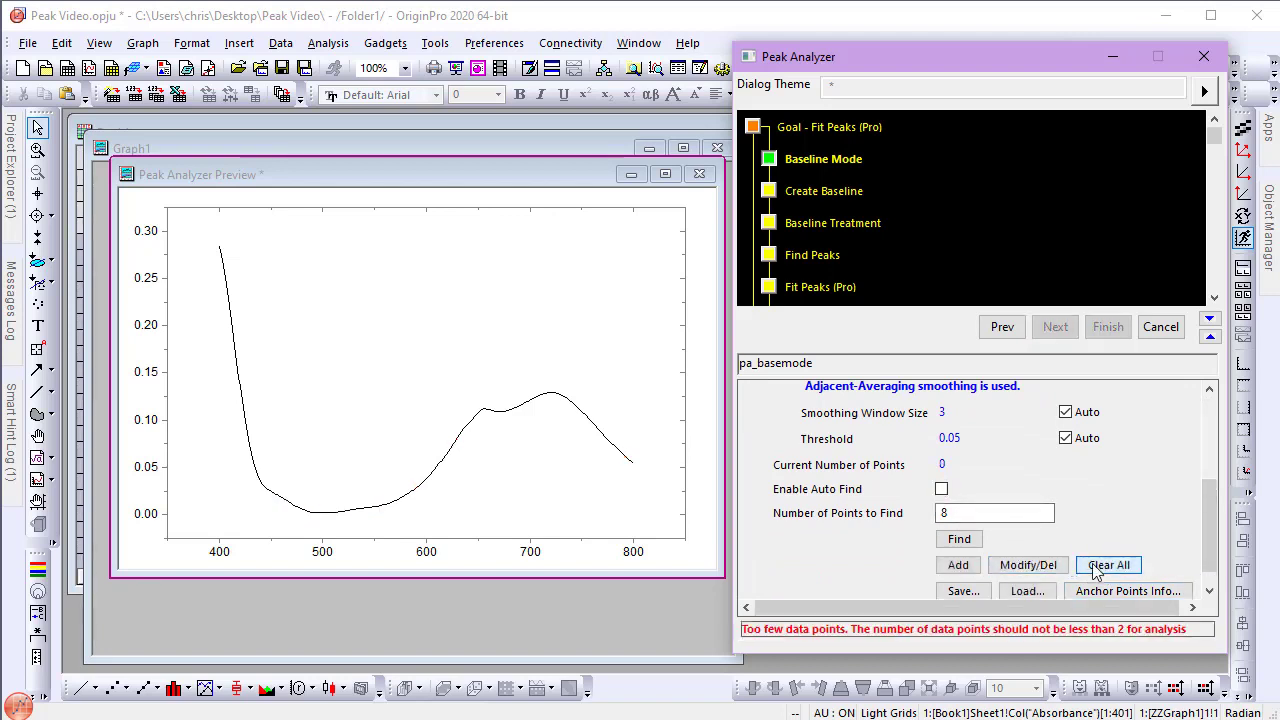
# - Add seven baseline anchor points on the curve: six between about 400 and 545 nm and one at its end near 800 nm
pyautogui.click(966, 563)
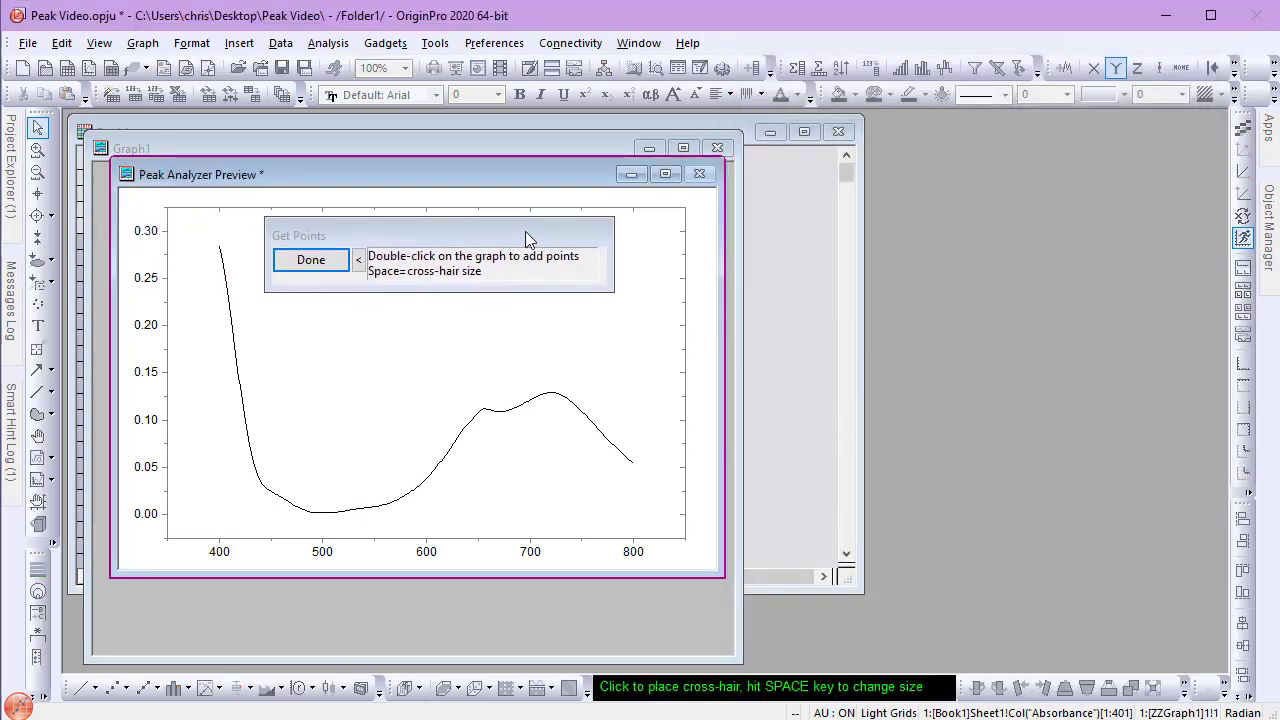
pyautogui.doubleClick(221, 247)
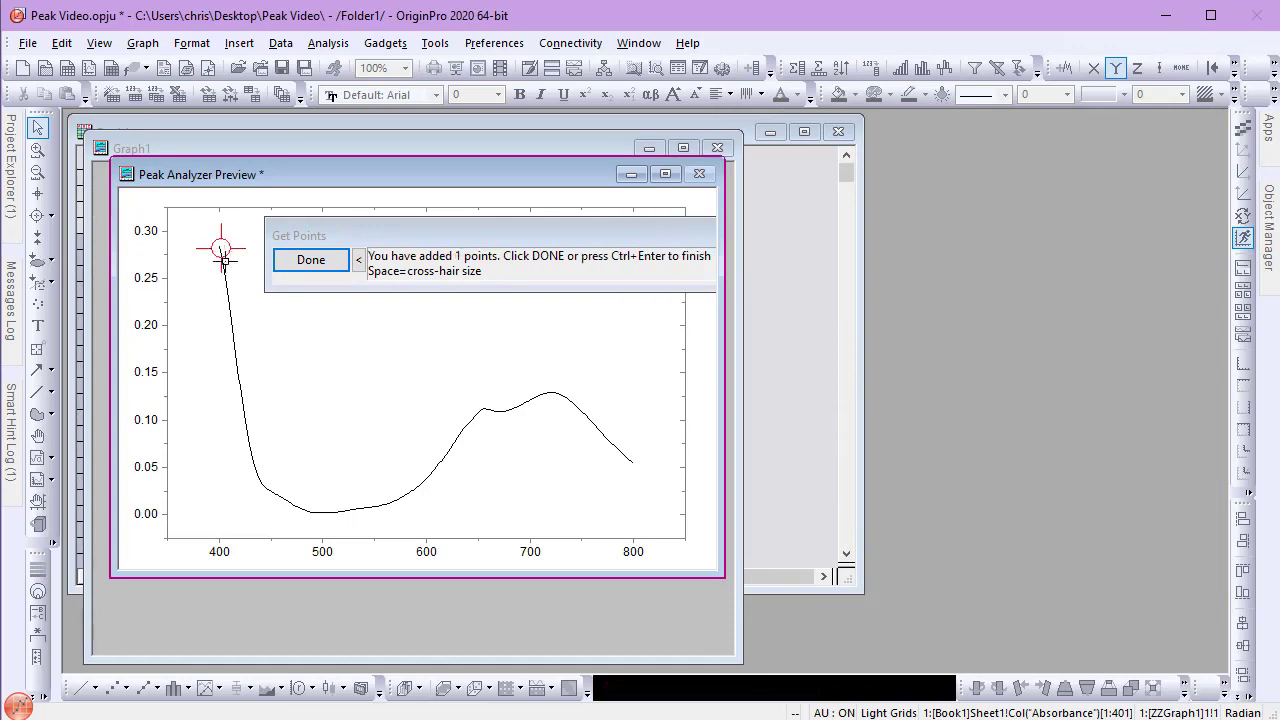
pyautogui.doubleClick(231, 339)
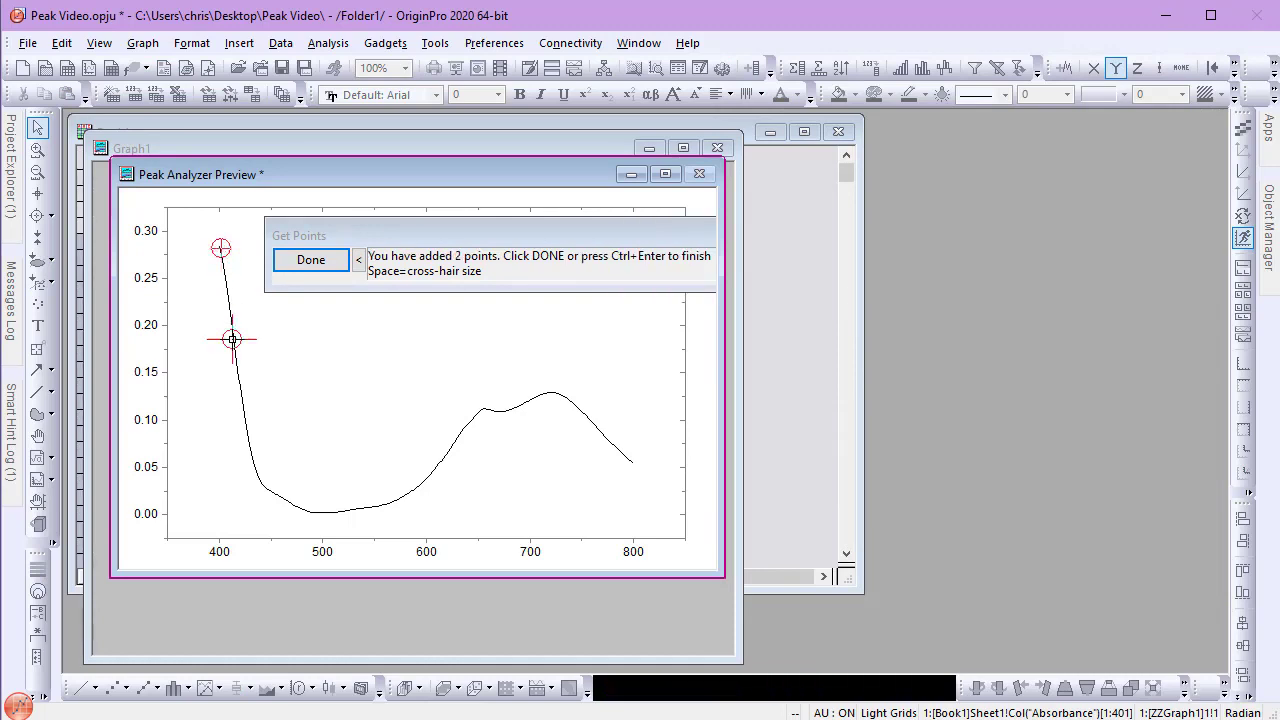
pyautogui.doubleClick(247, 428)
pyautogui.doubleClick(267, 491)
pyautogui.doubleClick(311, 511)
pyautogui.doubleClick(368, 508)
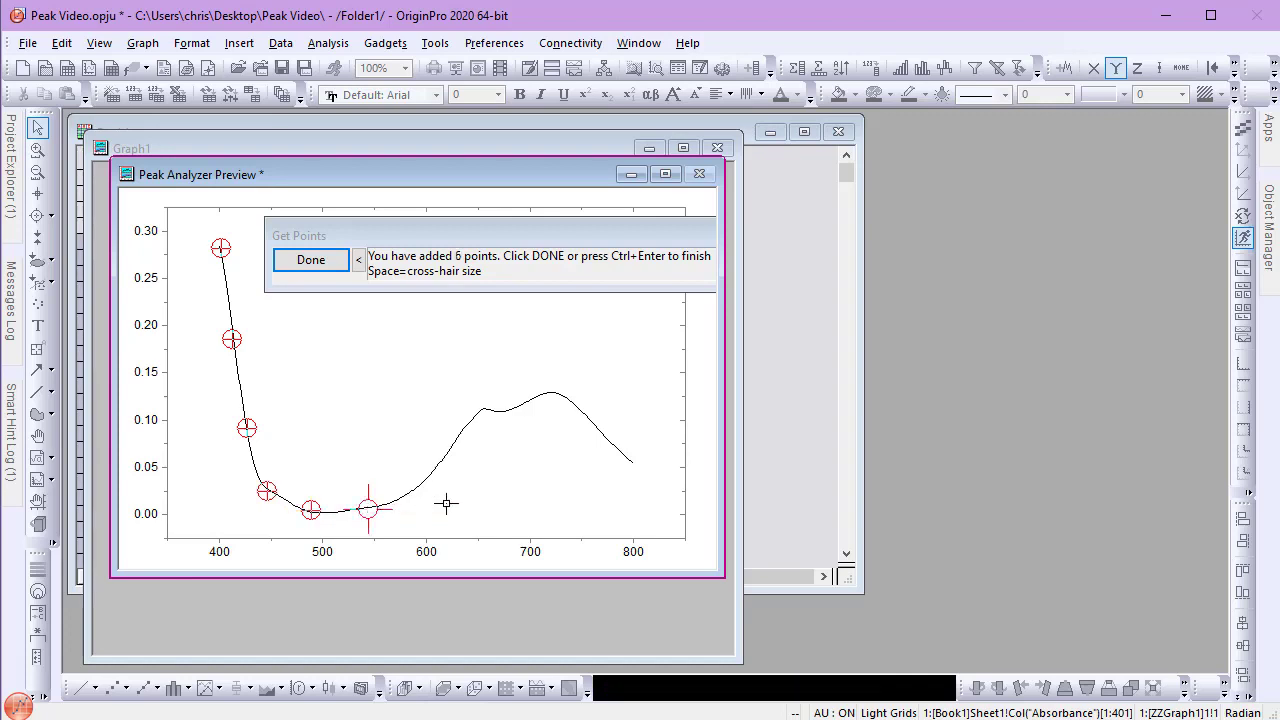
pyautogui.doubleClick(632, 465)
pyautogui.click(311, 260)
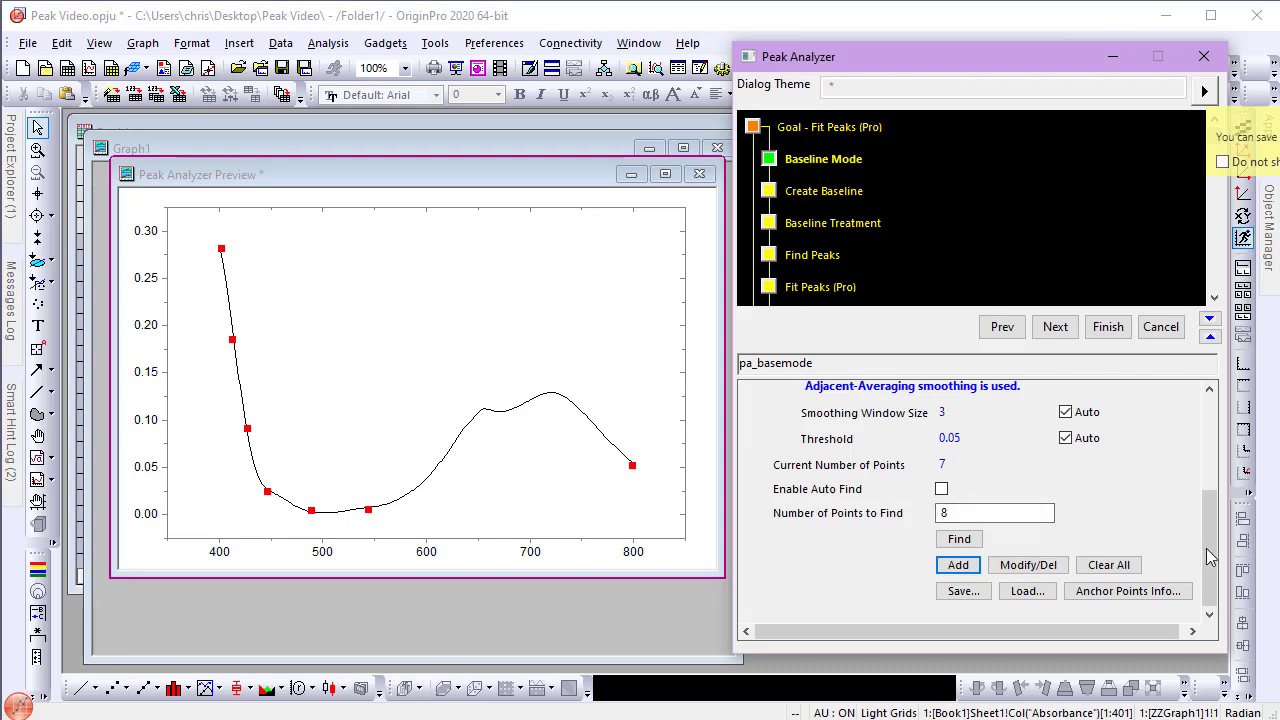
# - Snap the baseline anchor points to the spectrum and proceed to baseline creation
pyautogui.moveTo(1218, 549); pyautogui.dragTo(1220, 449)
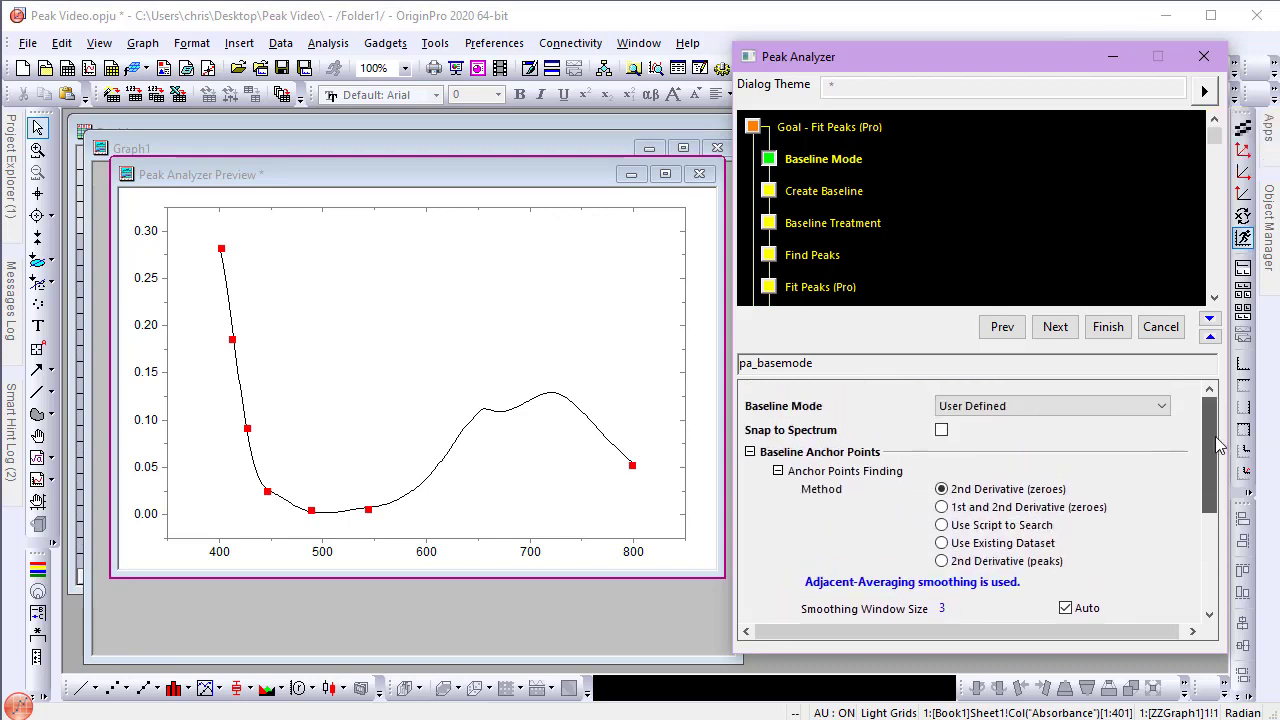
pyautogui.click(941, 430)
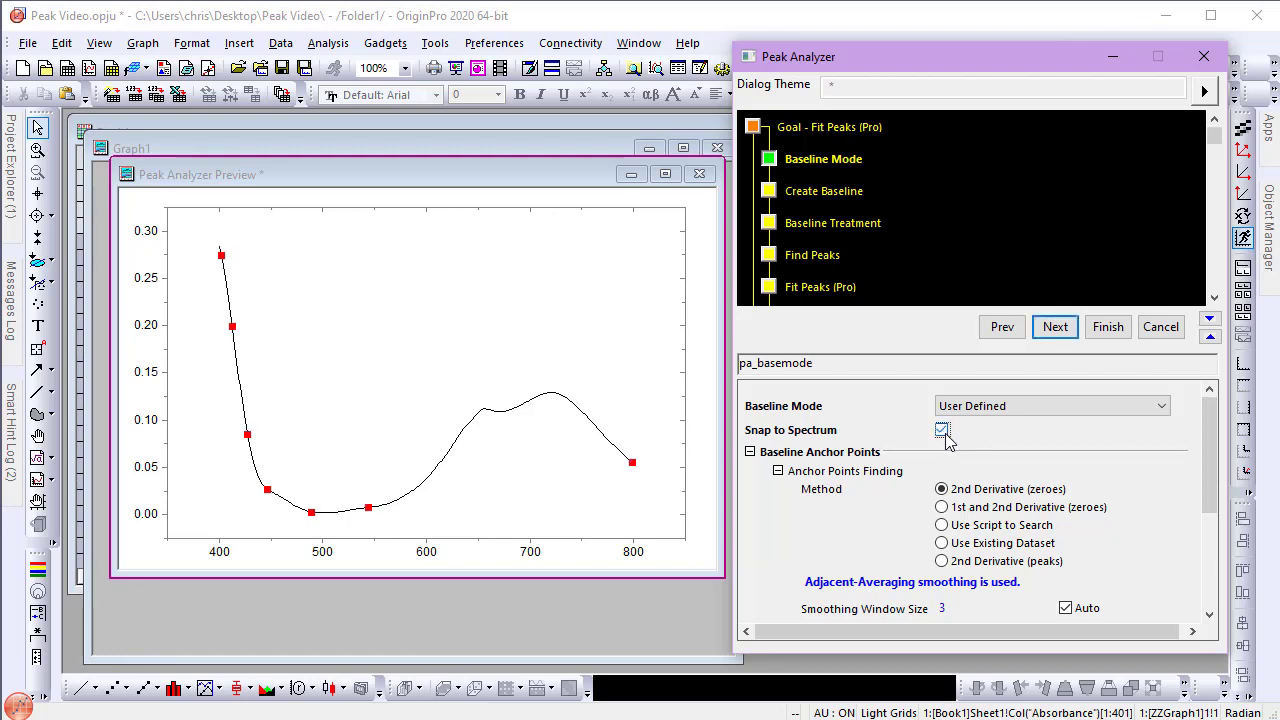
pyautogui.click(1054, 327)
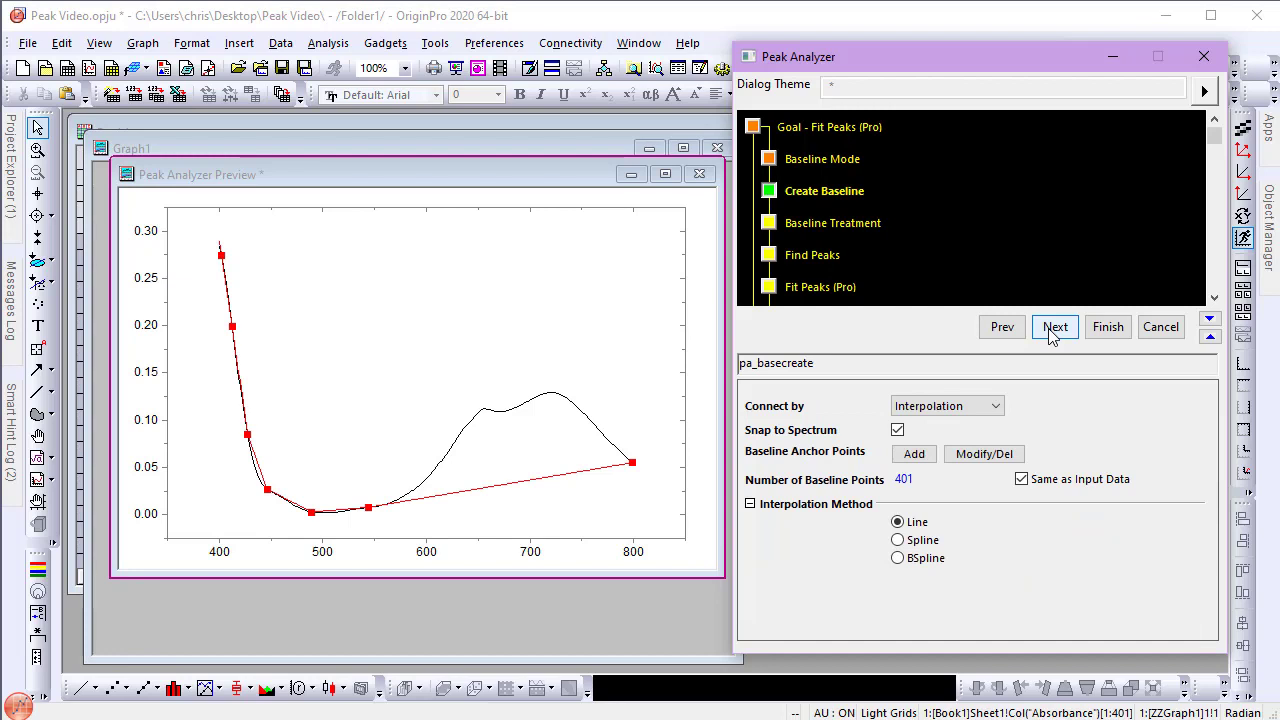
# - Accept the line-interpolated baseline, enable automatic baseline subtraction and automatic rescaling, and proceed to finding peaks
pyautogui.click(1054, 327)
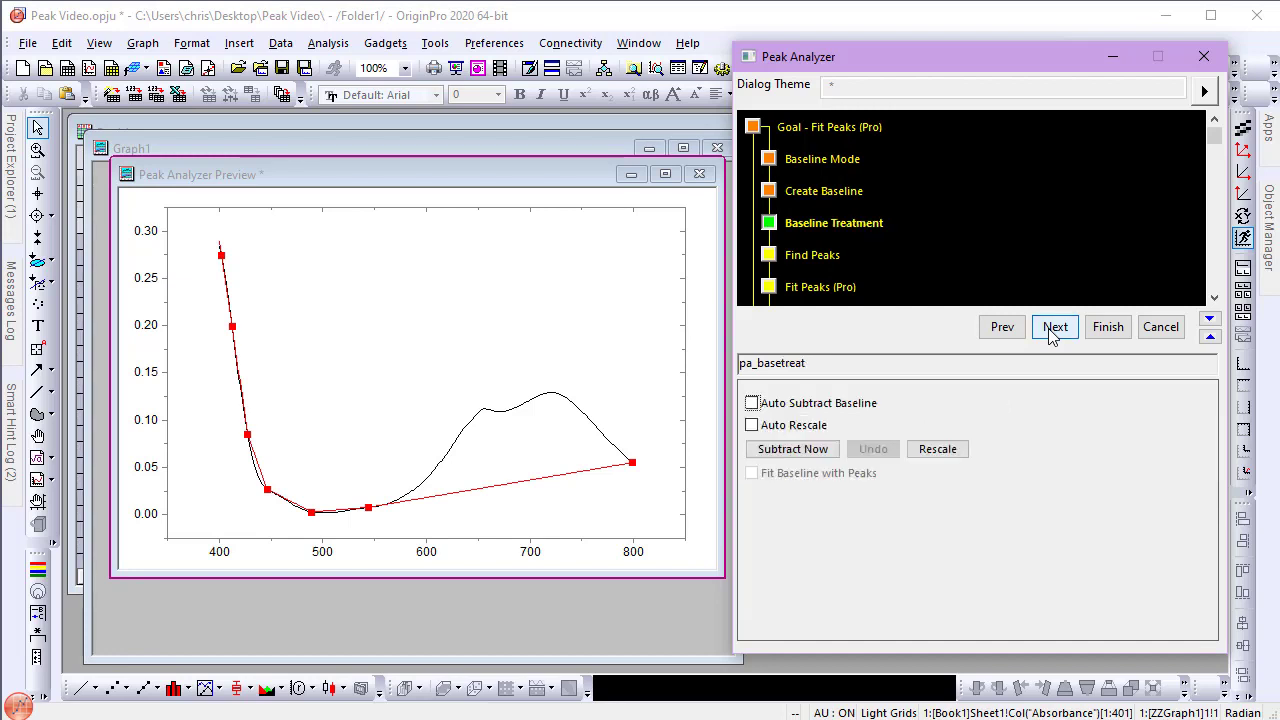
pyautogui.click(751, 427)
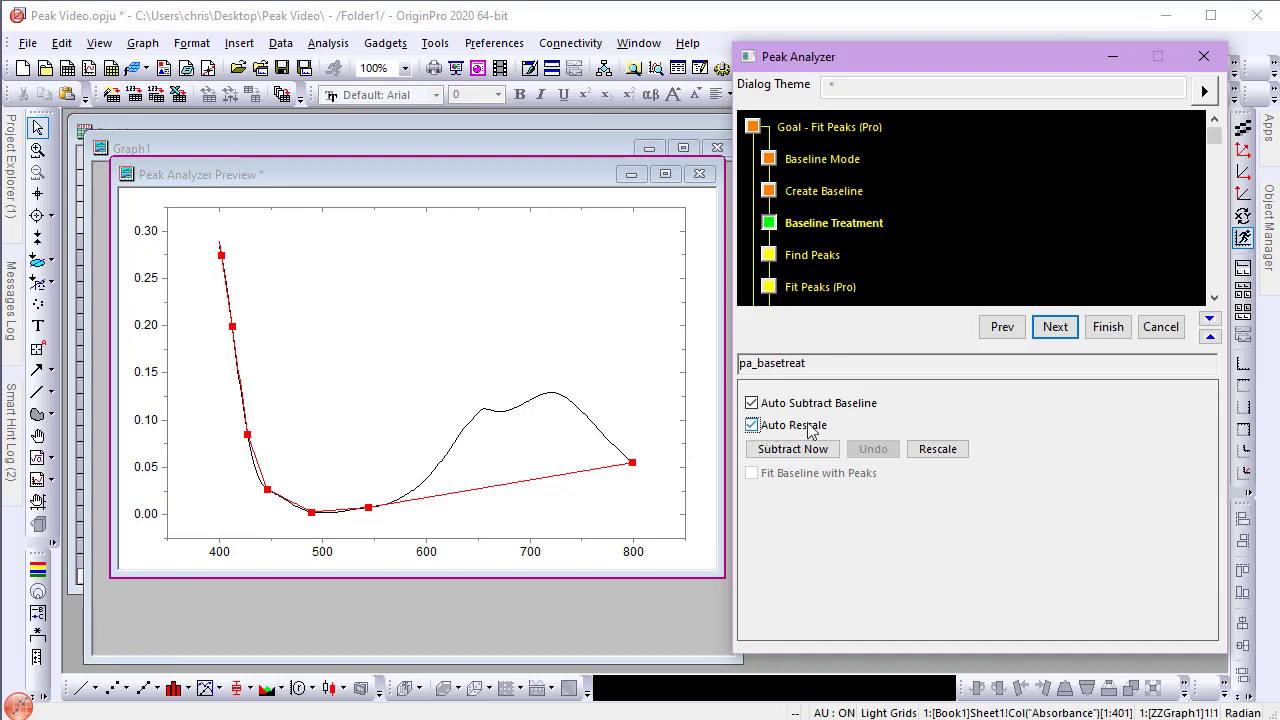
pyautogui.click(1052, 331)
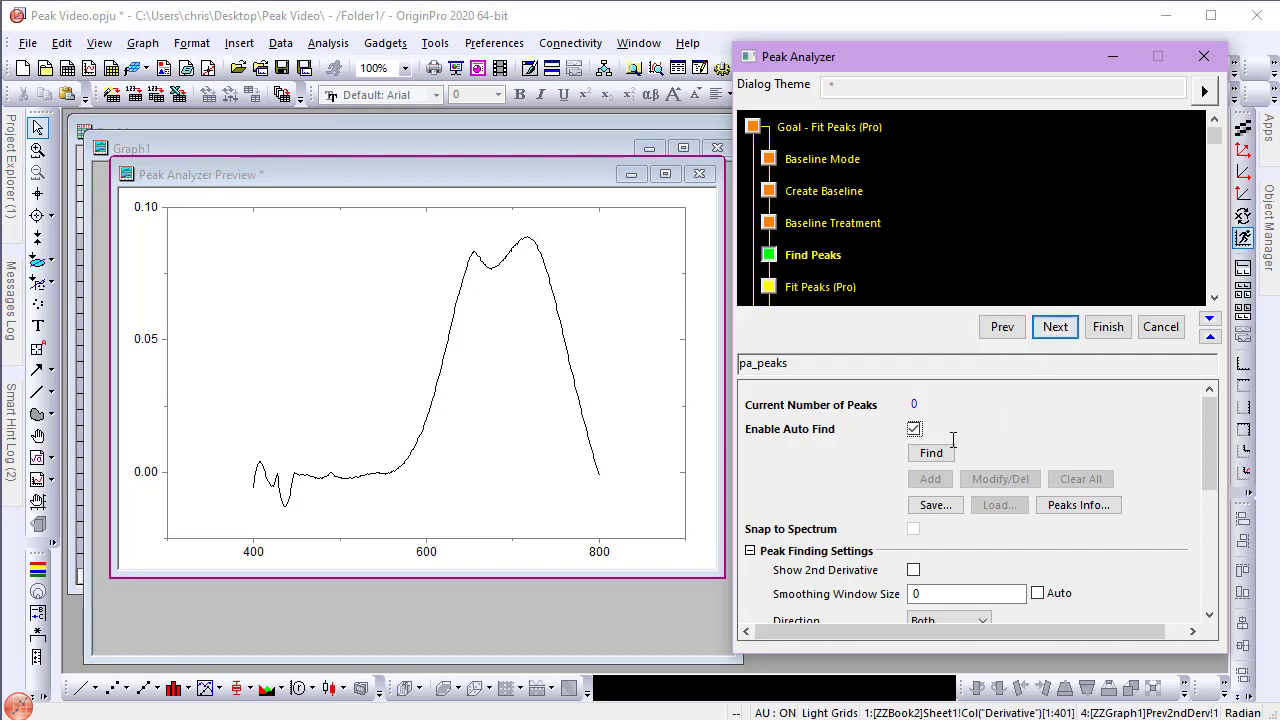
# - Turn off automatic peak finding and manually add four peaks at about 615, 657, 695 and 717 nm on the subtracted curve
pyautogui.click(913, 429)
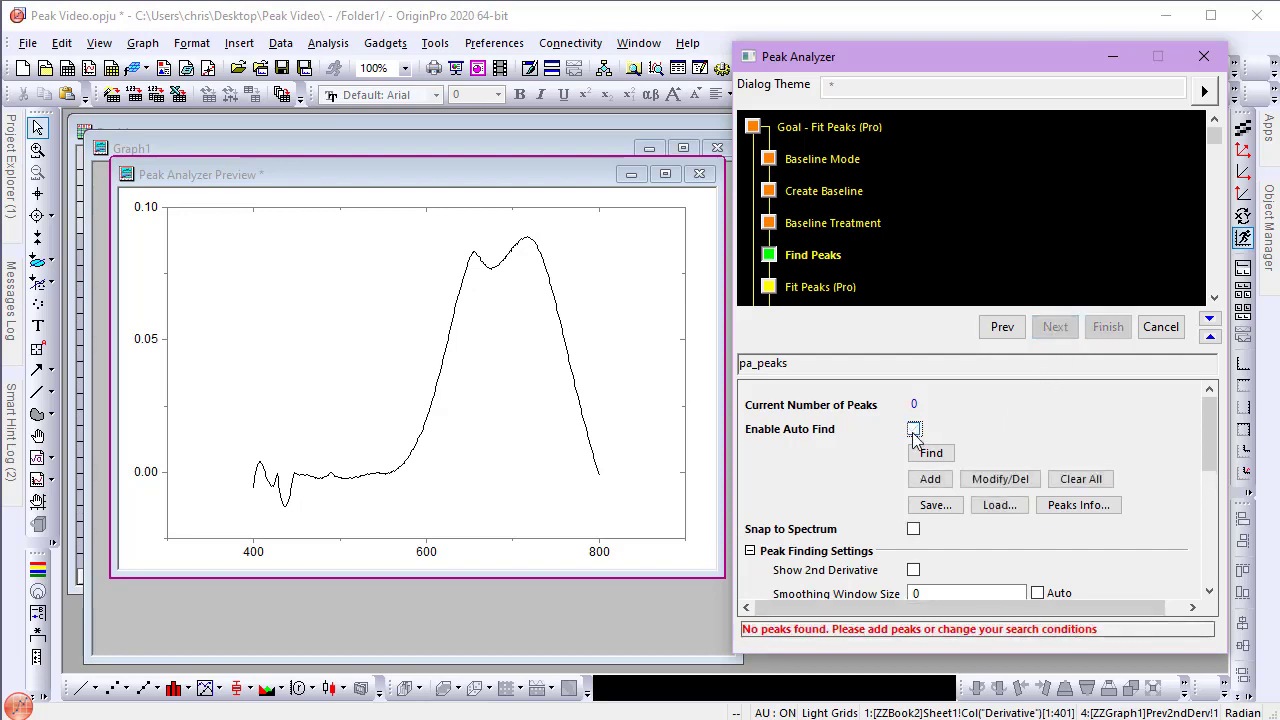
pyautogui.click(930, 479)
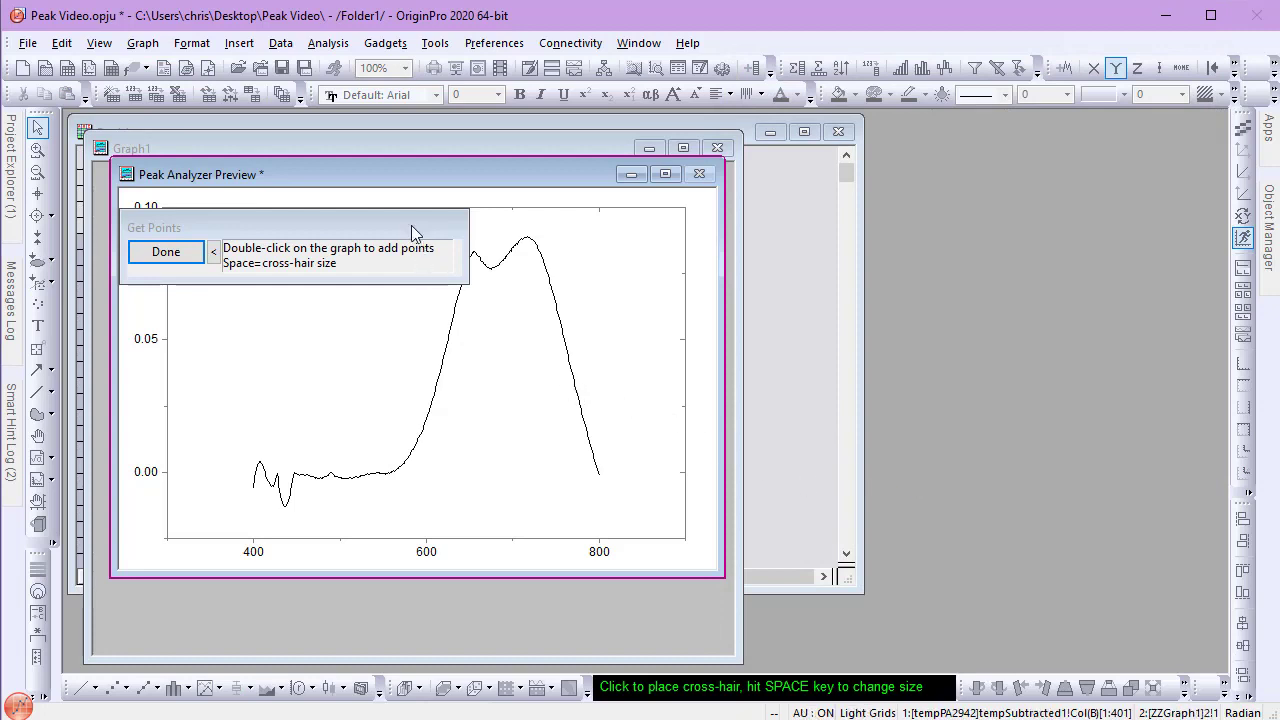
pyautogui.moveTo(413, 228); pyautogui.dragTo(563, 481)
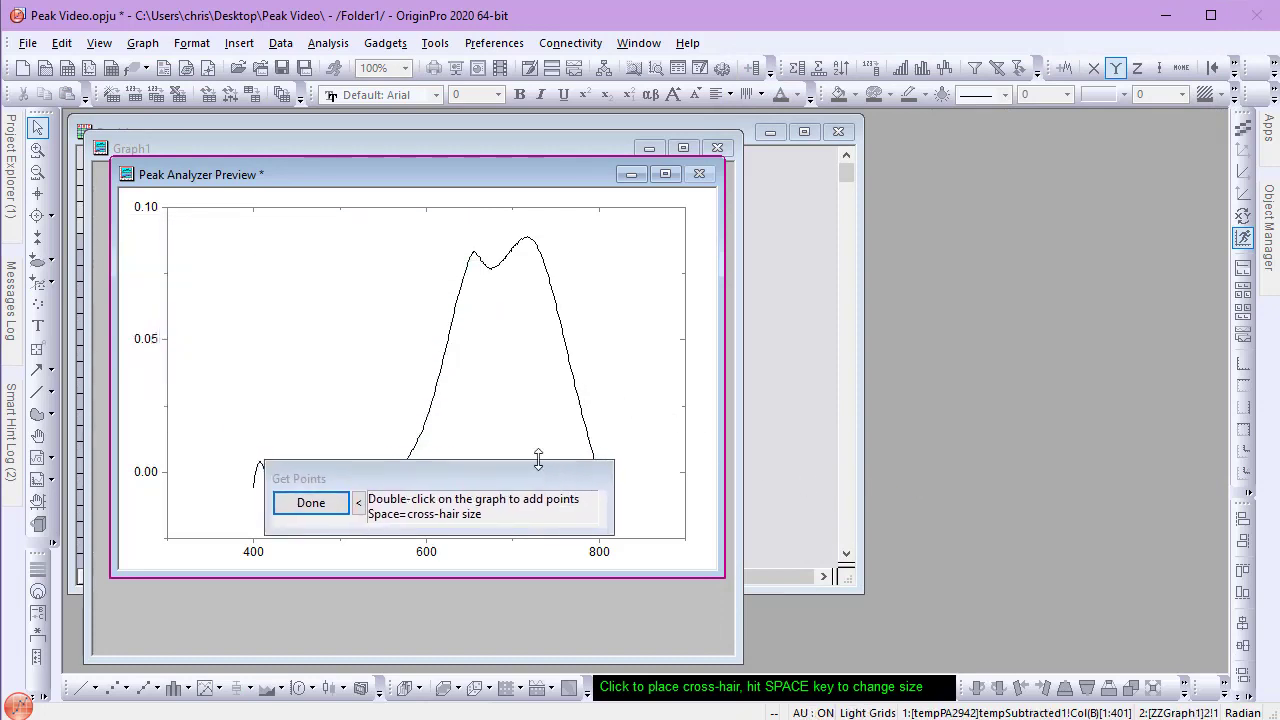
pyautogui.doubleClick(439, 376)
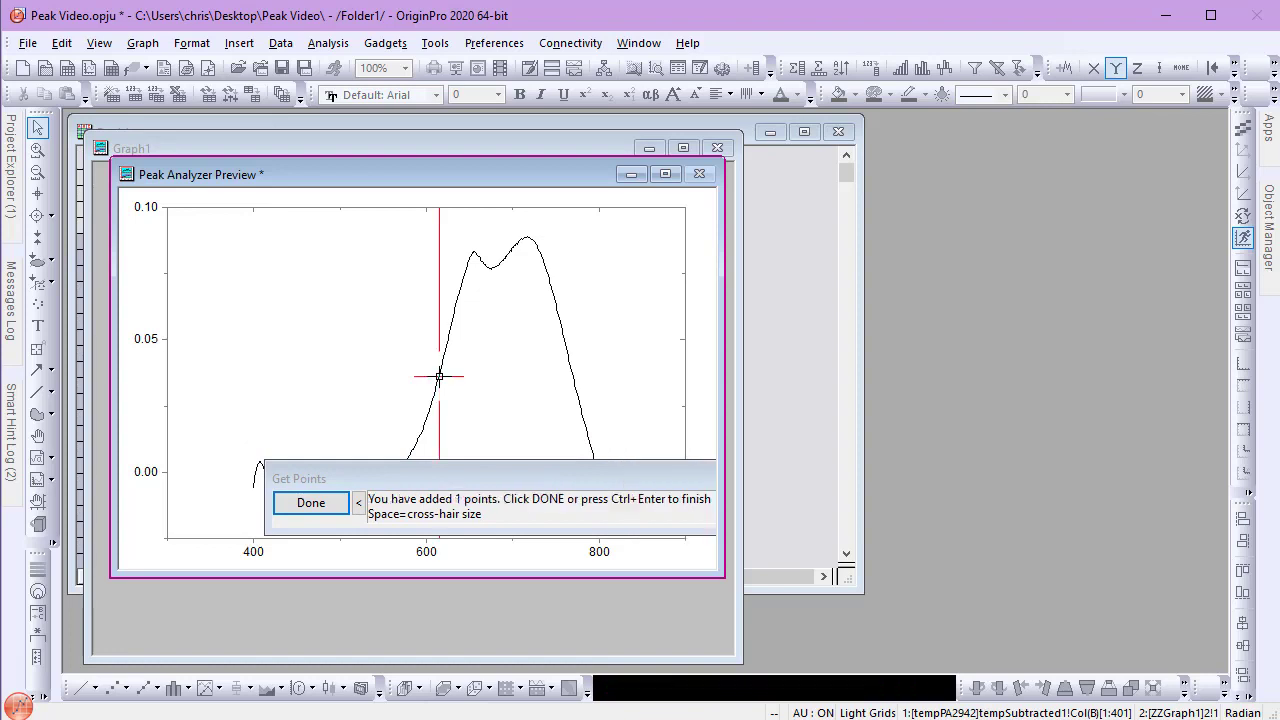
pyautogui.doubleClick(475, 252)
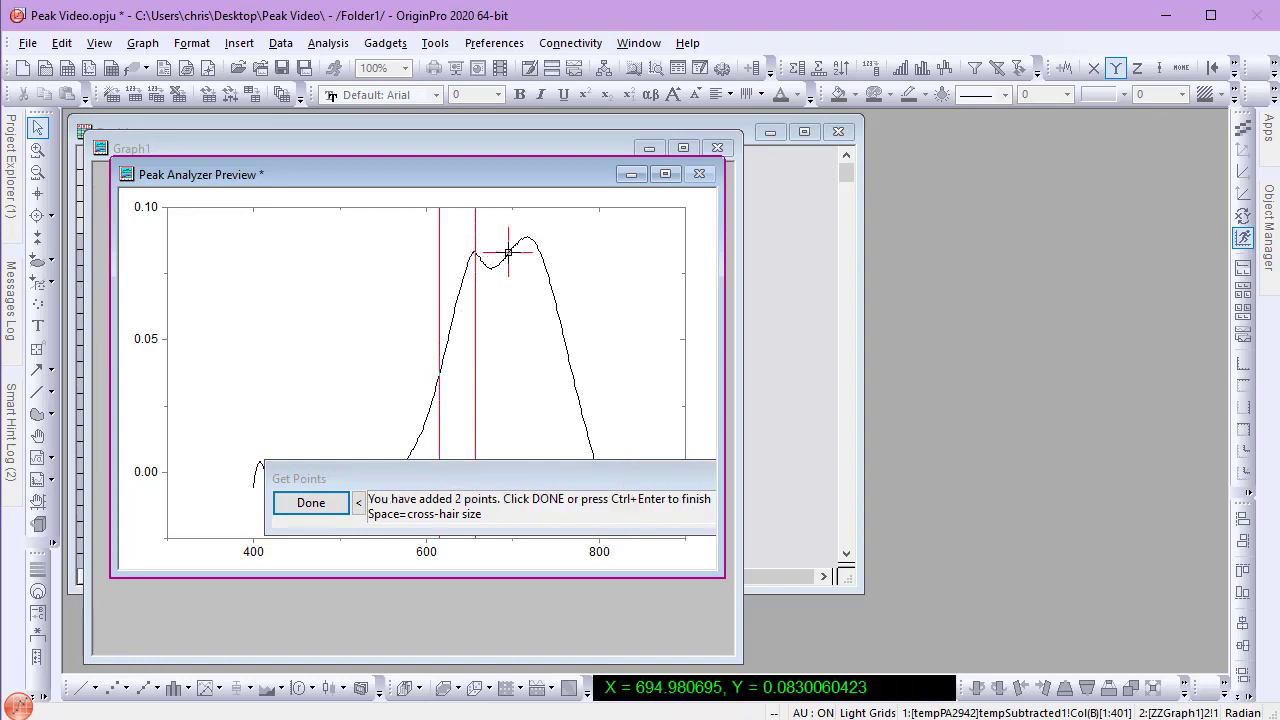
pyautogui.doubleClick(508, 253)
pyautogui.doubleClick(527, 238)
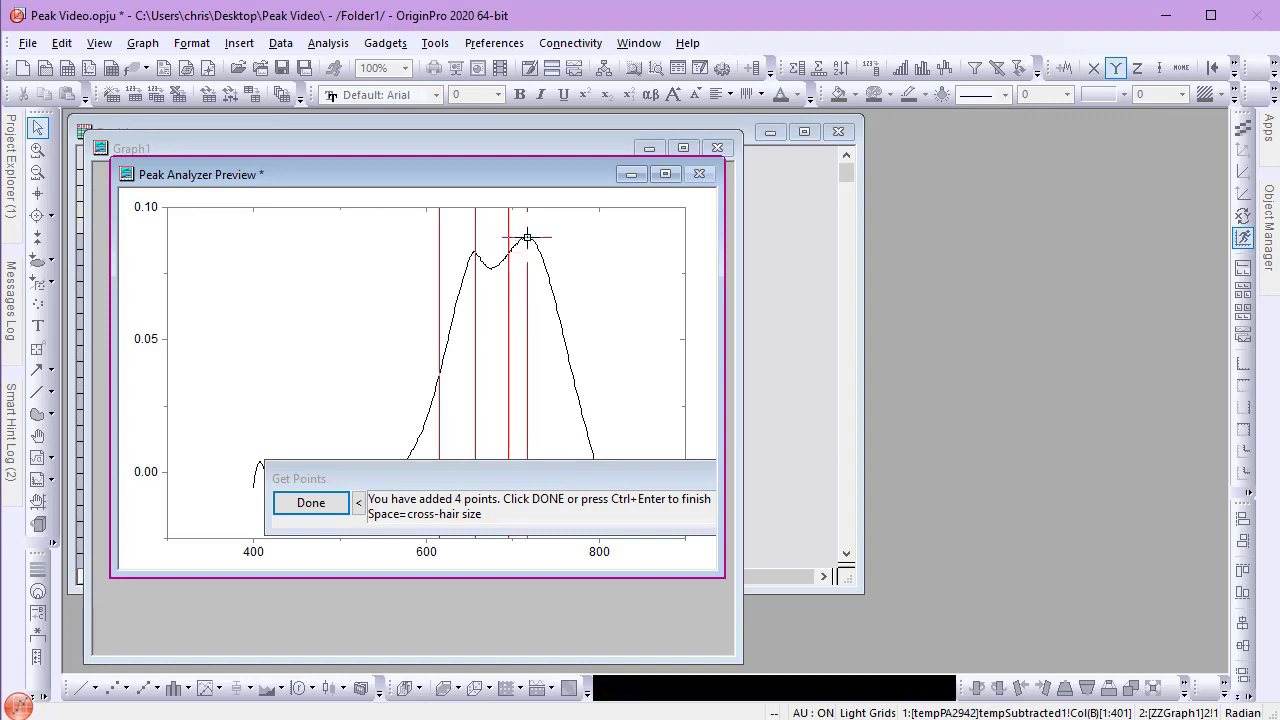
pyautogui.click(311, 503)
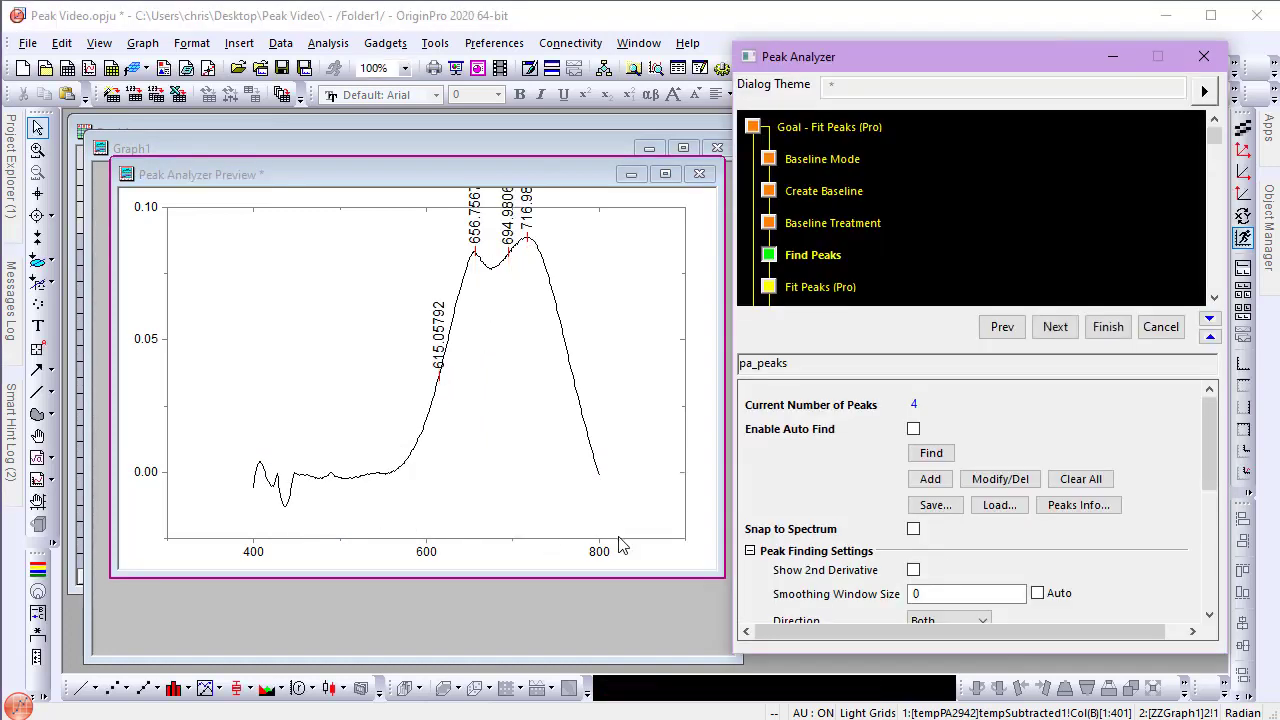
# - Enable snapping peaks to the spectrum, set the peak finding direction to Positive, and proceed to peak fitting
pyautogui.click(913, 530)
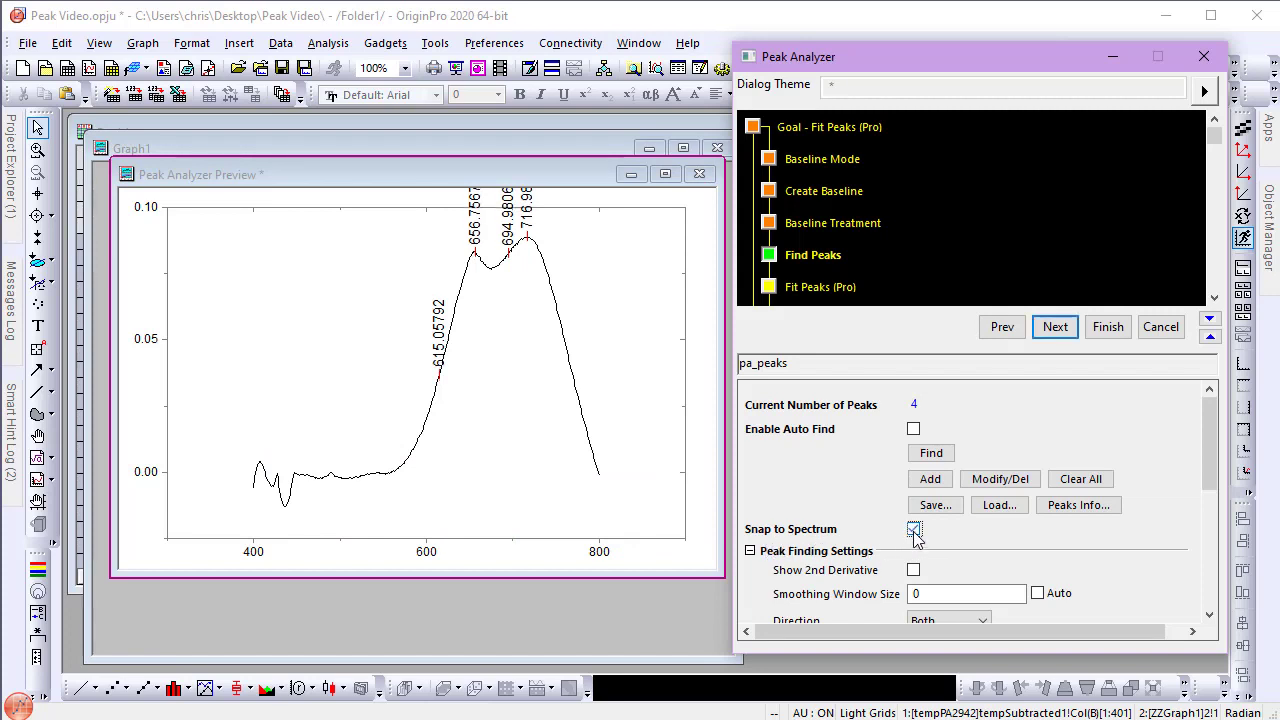
pyautogui.moveTo(1212, 458); pyautogui.dragTo(1221, 517)
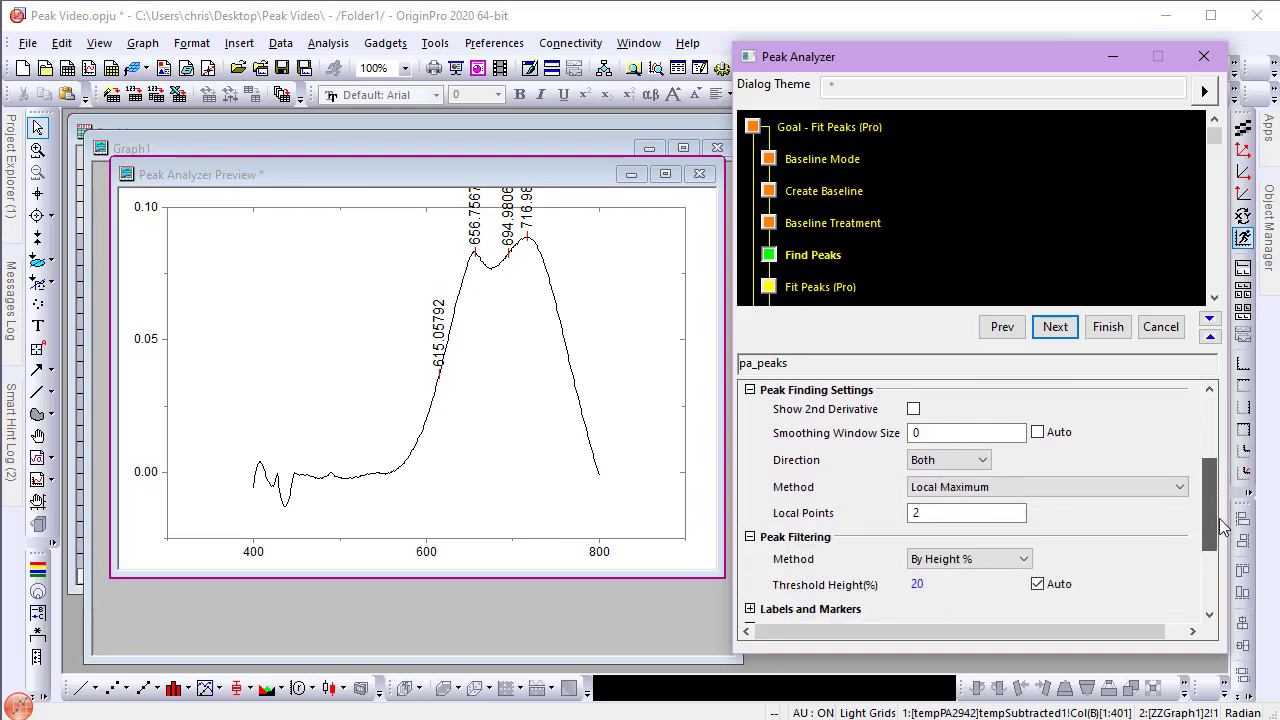
pyautogui.click(982, 462)
pyautogui.click(975, 479)
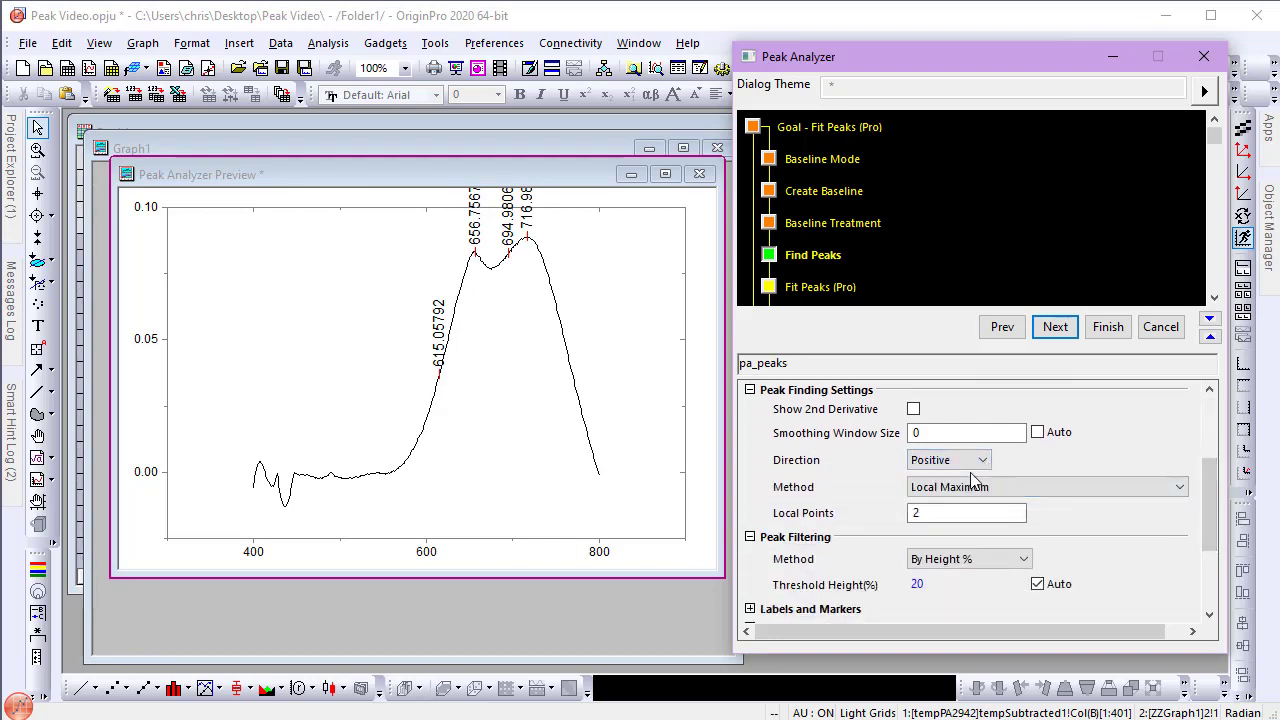
pyautogui.click(1056, 328)
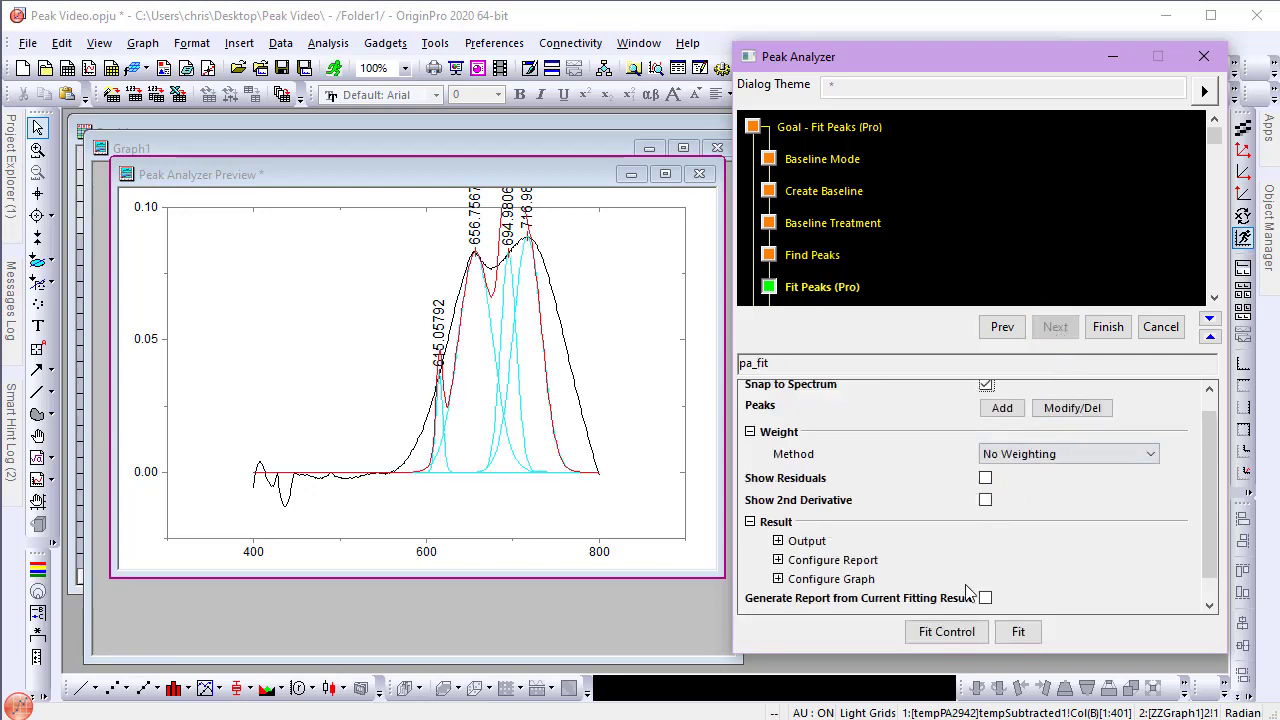
# - Open the fit controls and resize the parameter window to show all four peaks' parameters together with the fit messages
pyautogui.click(946, 632)
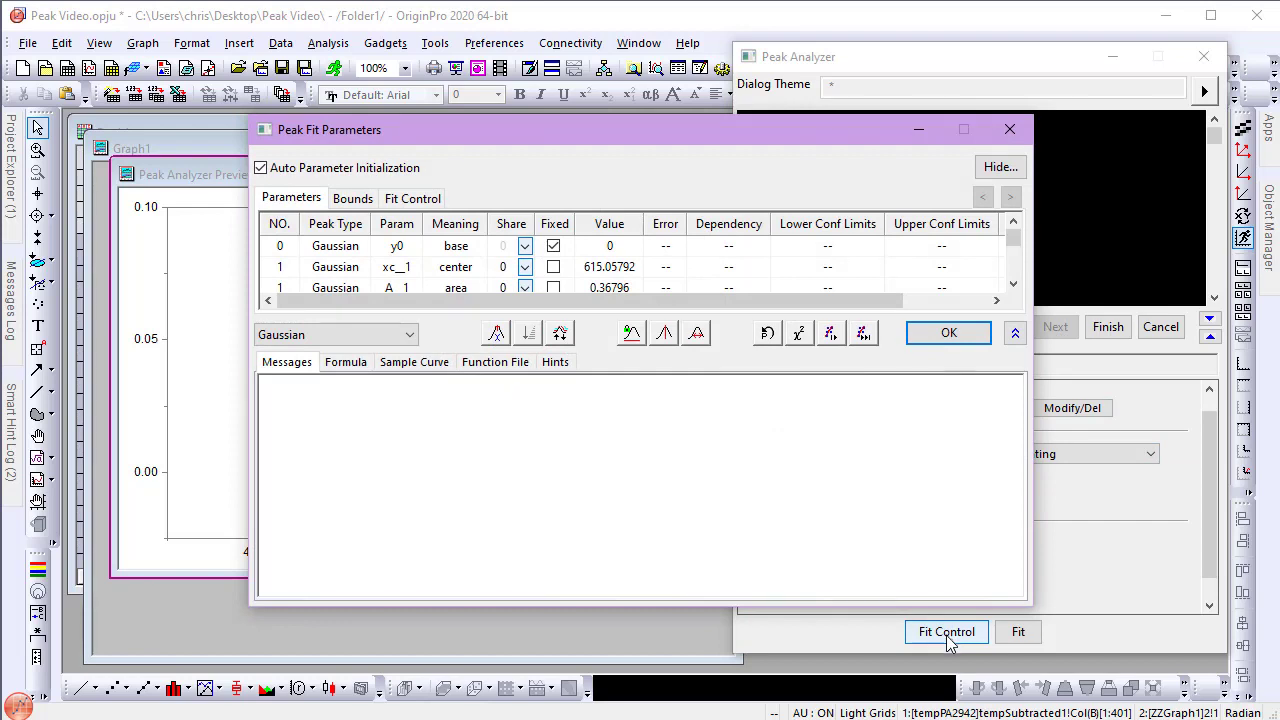
pyautogui.click(1015, 333)
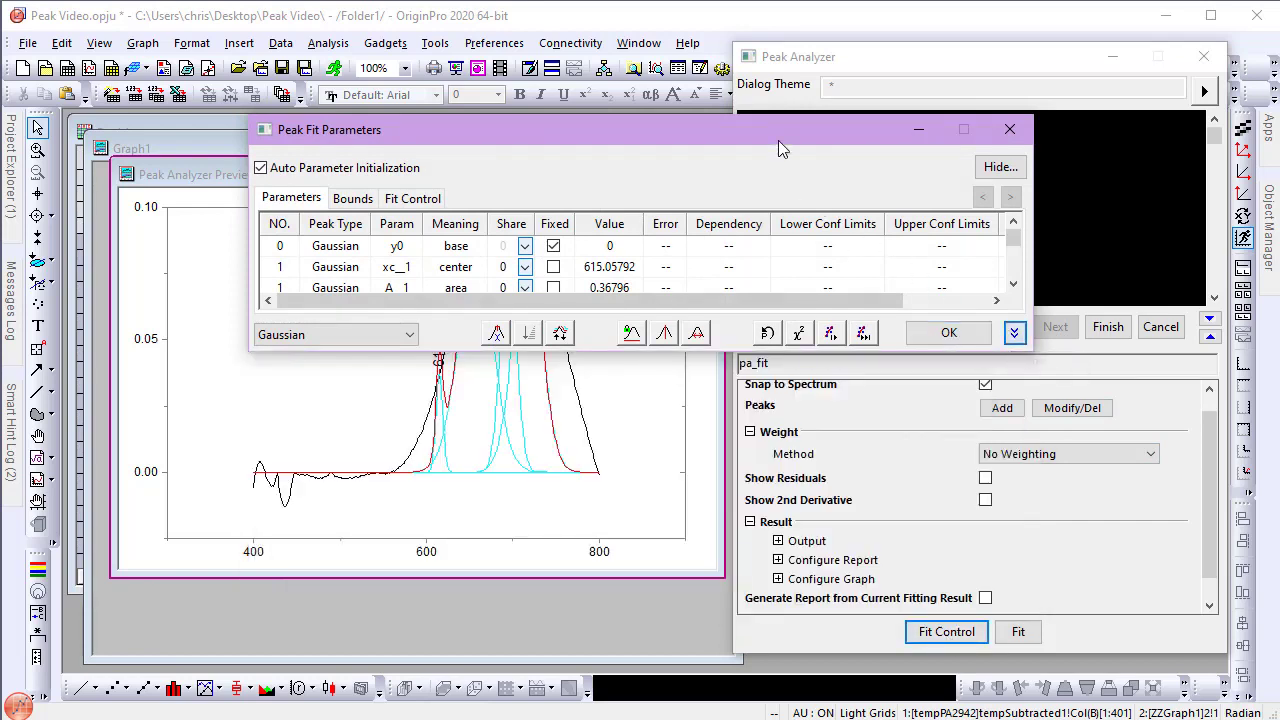
pyautogui.moveTo(772, 129); pyautogui.dragTo(731, 17)
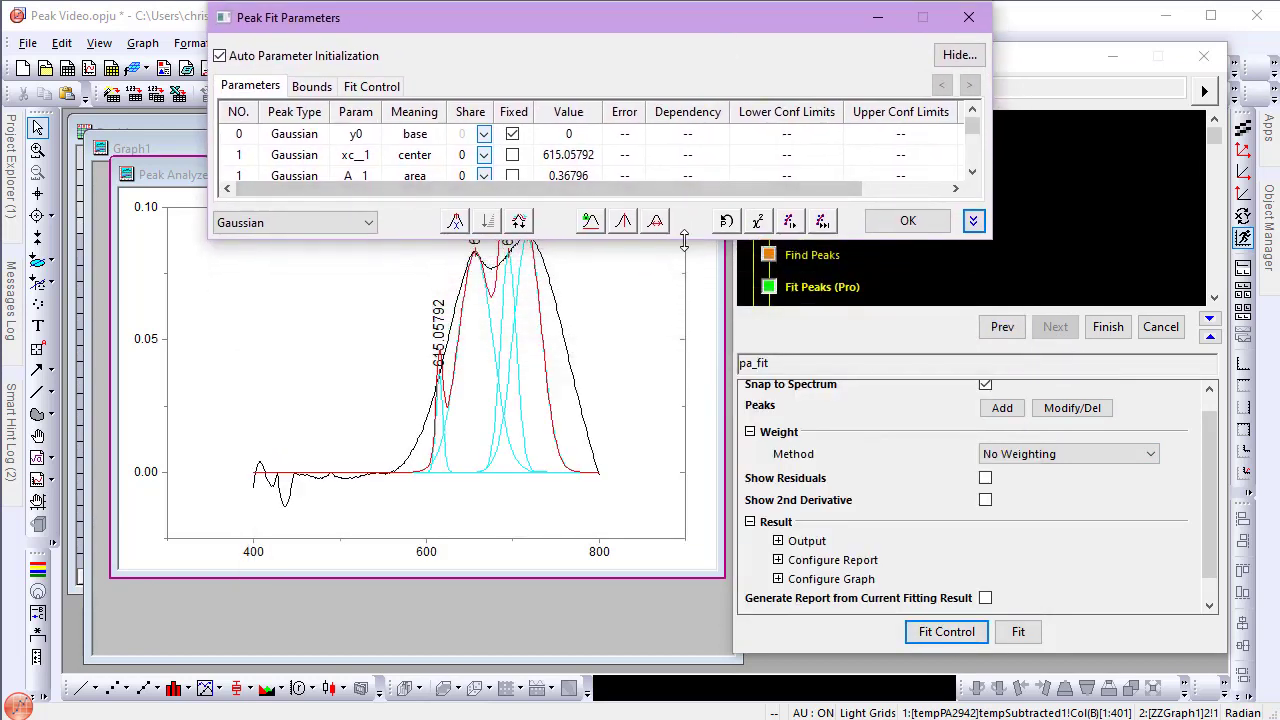
pyautogui.moveTo(683, 240); pyautogui.dragTo(683, 490)
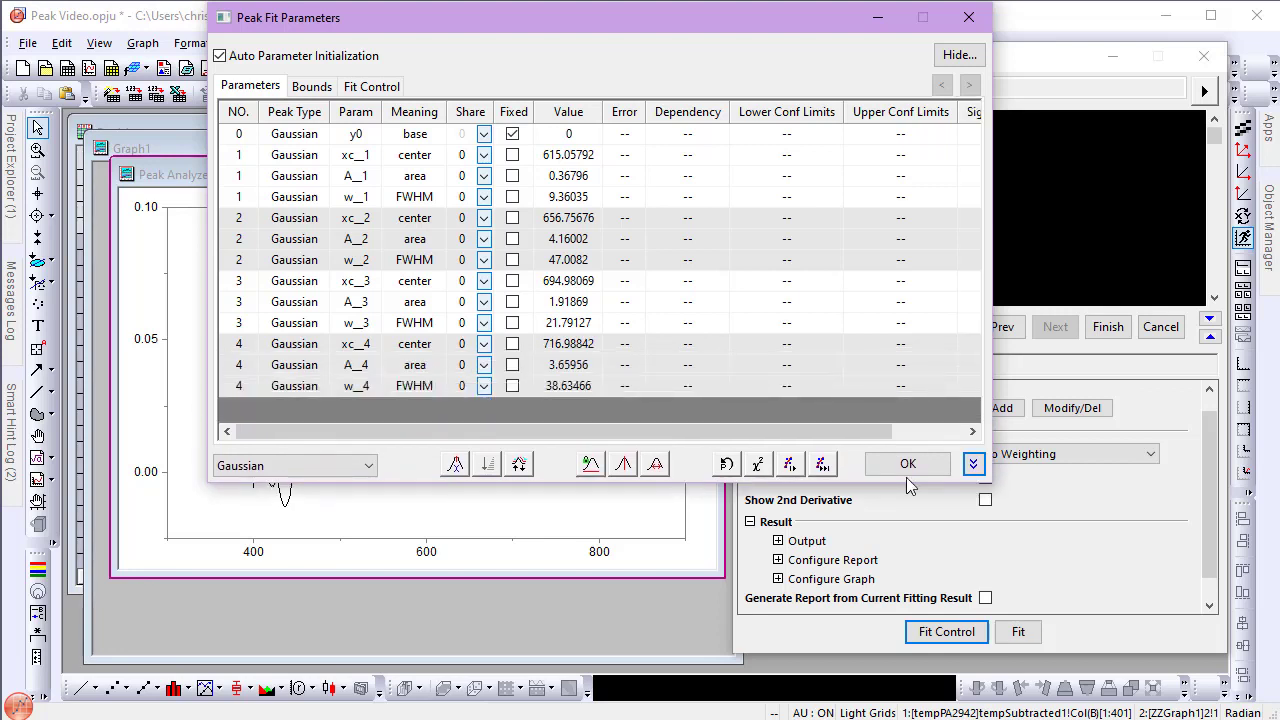
pyautogui.click(973, 464)
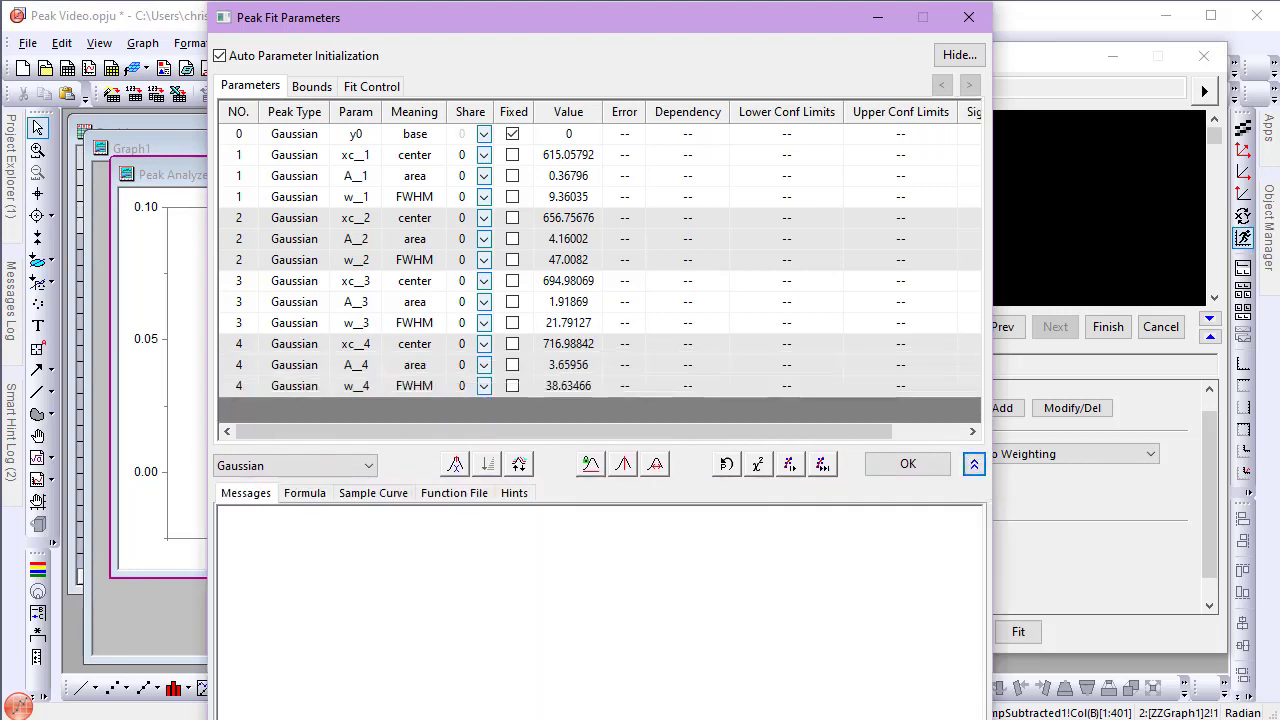
pyautogui.moveTo(833, 719); pyautogui.dragTo(833, 708)
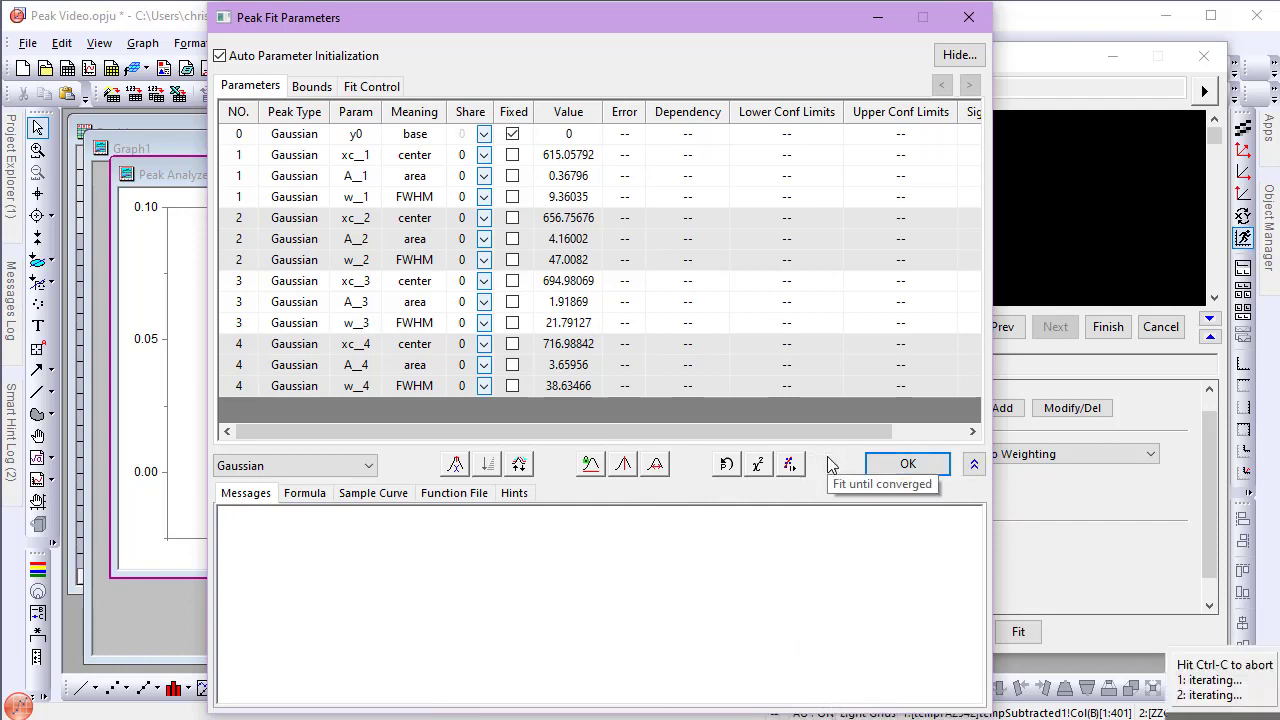
# - Try fitting the four Gaussian peaks until converged, check the curves against the spectrum, and reinitialize the parameters
pyautogui.click(823, 464)
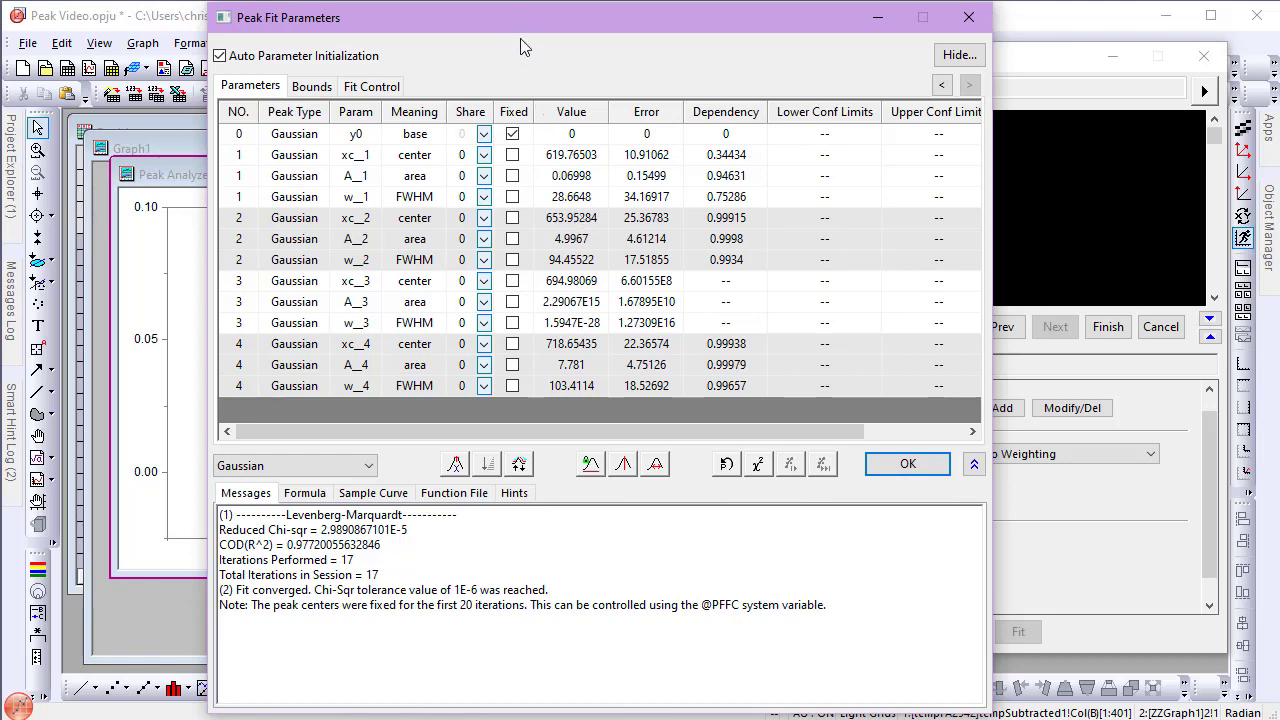
pyautogui.moveTo(522, 14); pyautogui.dragTo(957, 48)
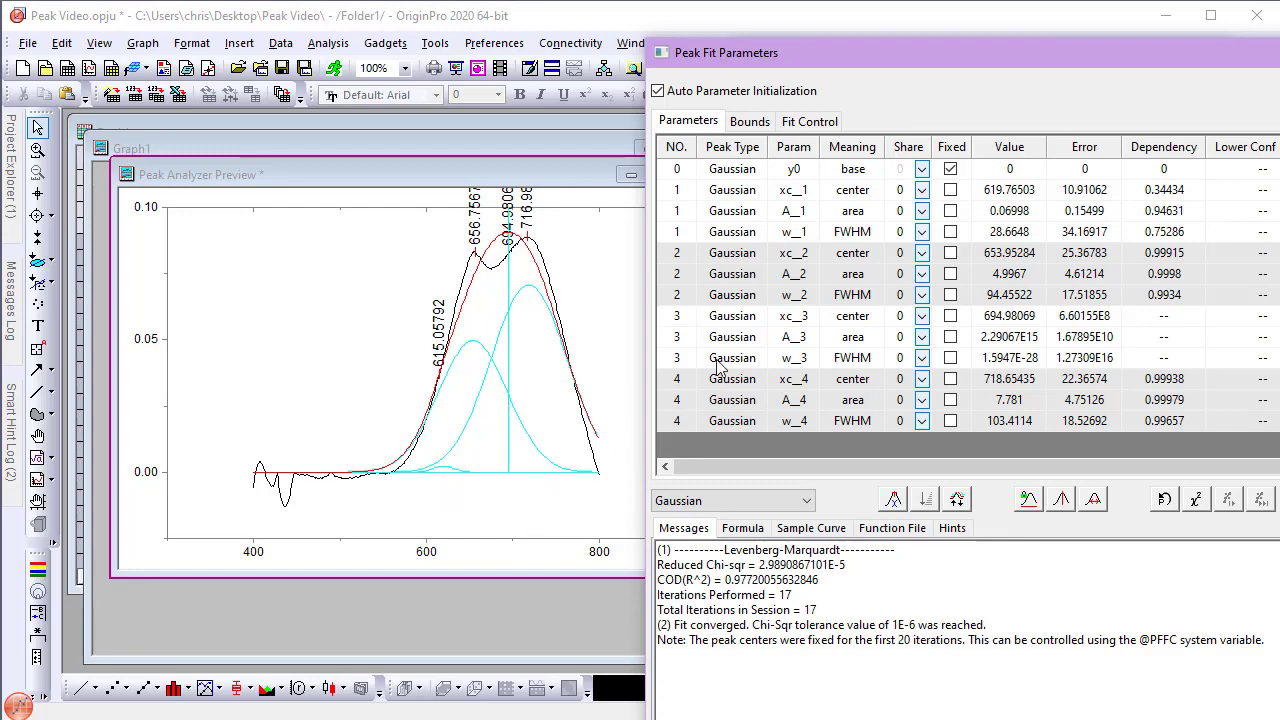
pyautogui.moveTo(874, 50); pyautogui.dragTo(565, 20)
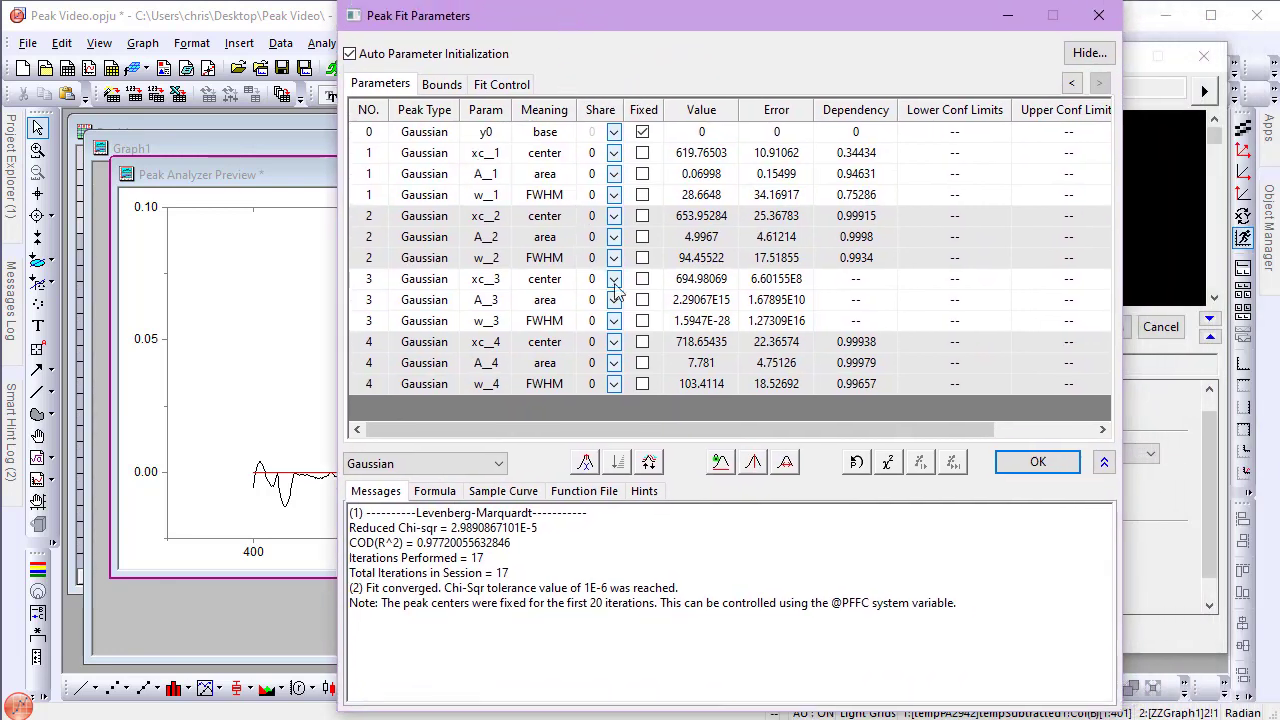
pyautogui.click(855, 464)
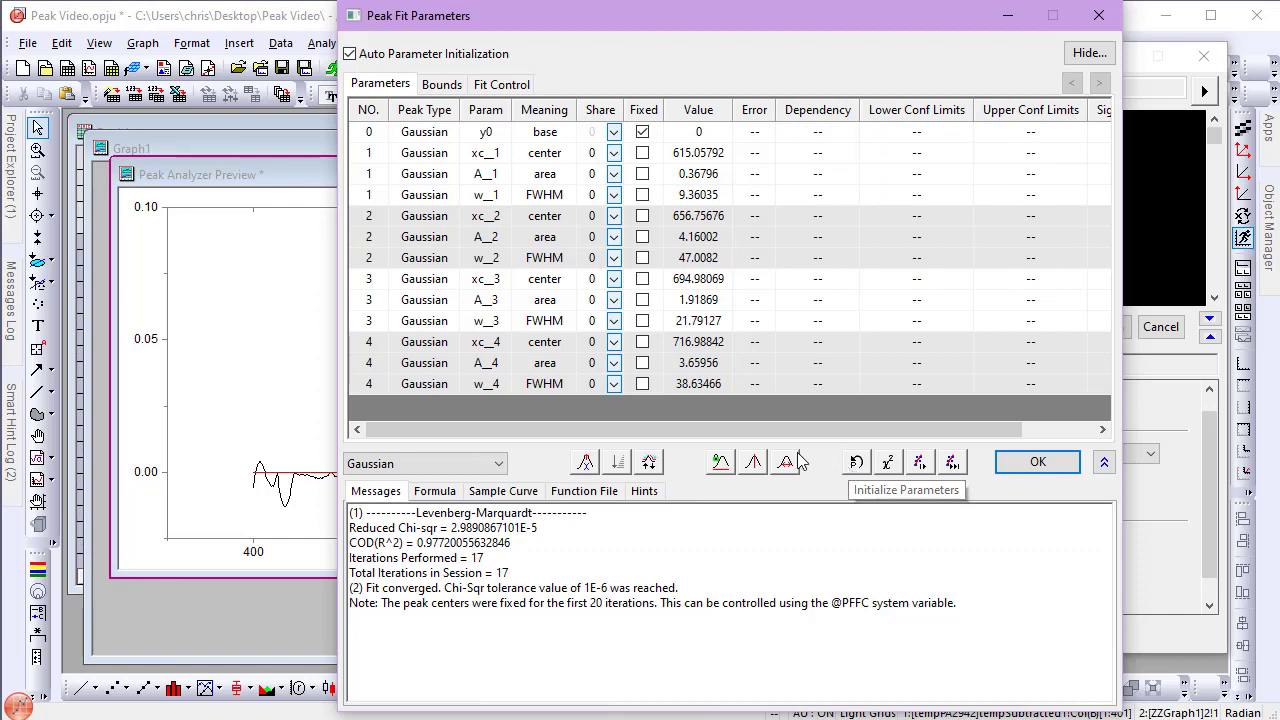
# - Bound the first peak's FWHM between 20 and 100, and apply the same bounds to all peak widths
pyautogui.click(450, 85)
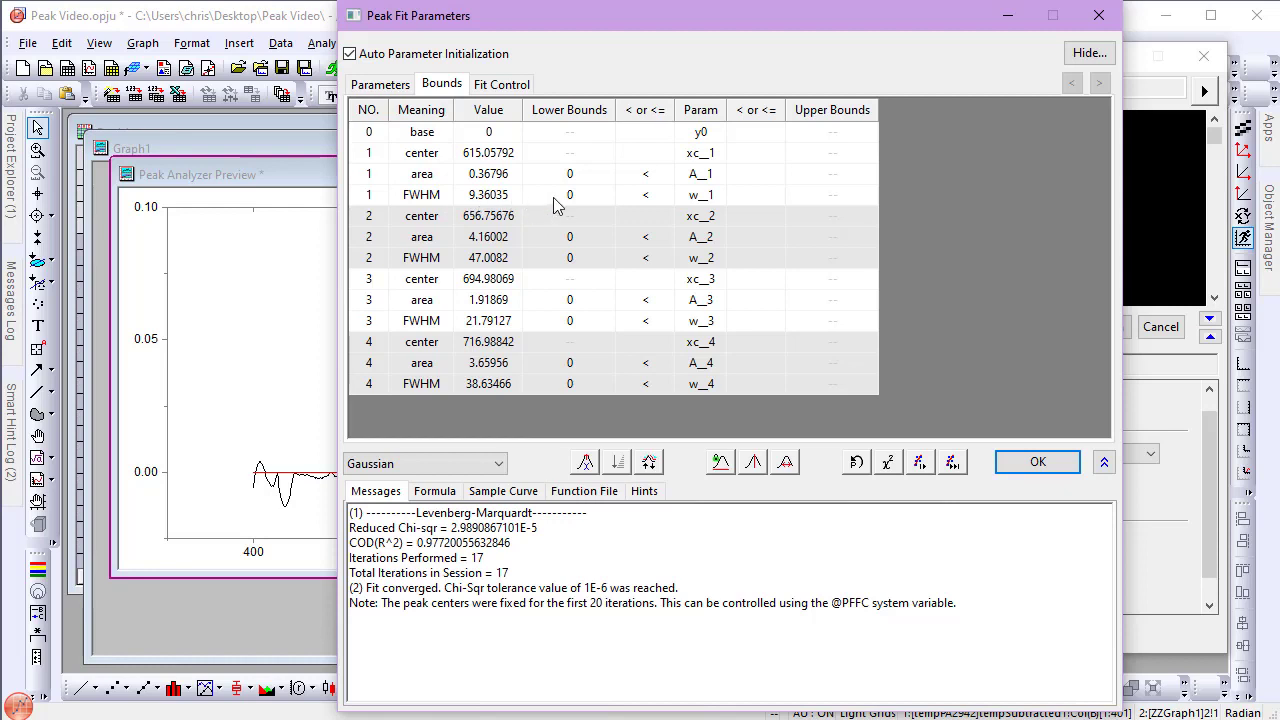
pyautogui.click(589, 199)
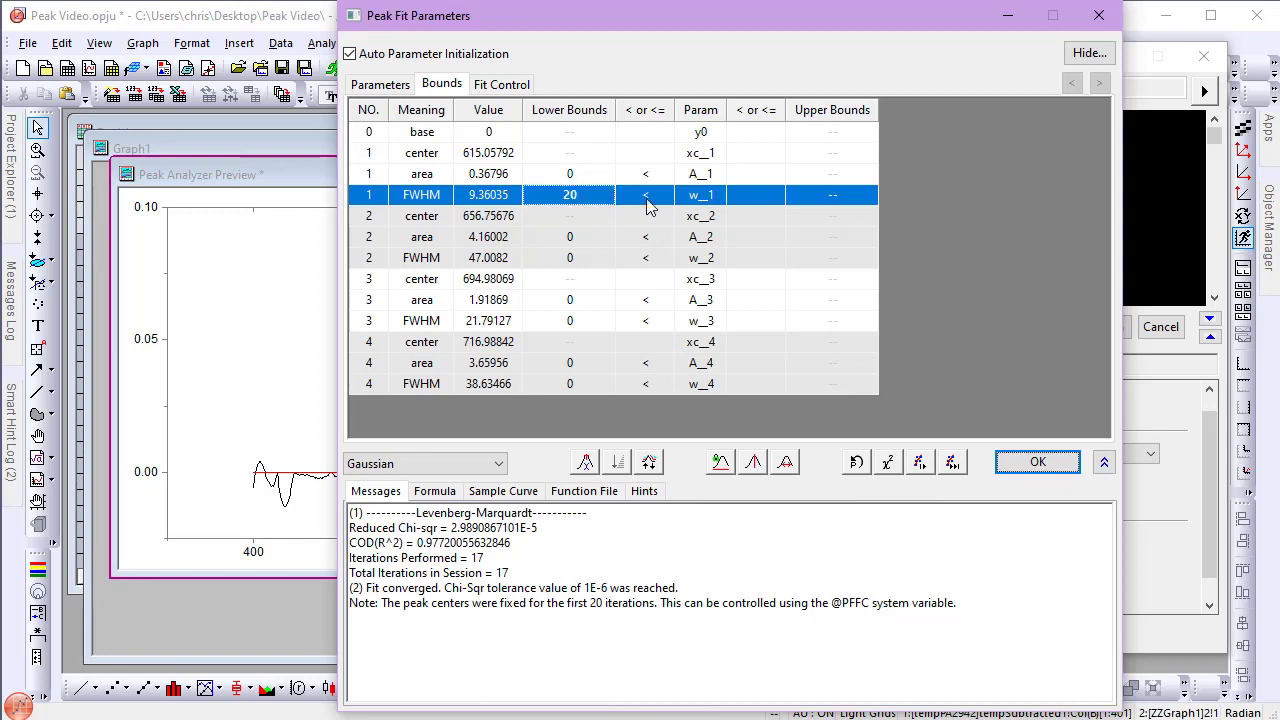
pyautogui.click(743, 194)
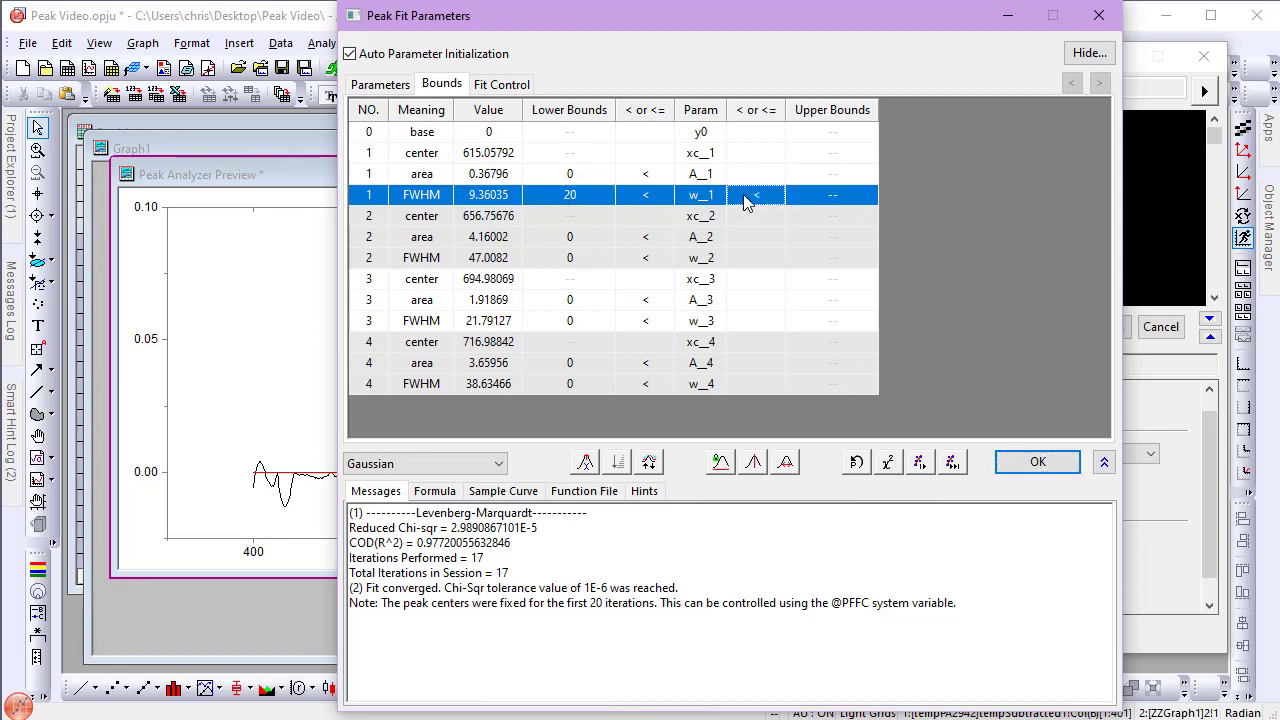
pyautogui.click(808, 196)
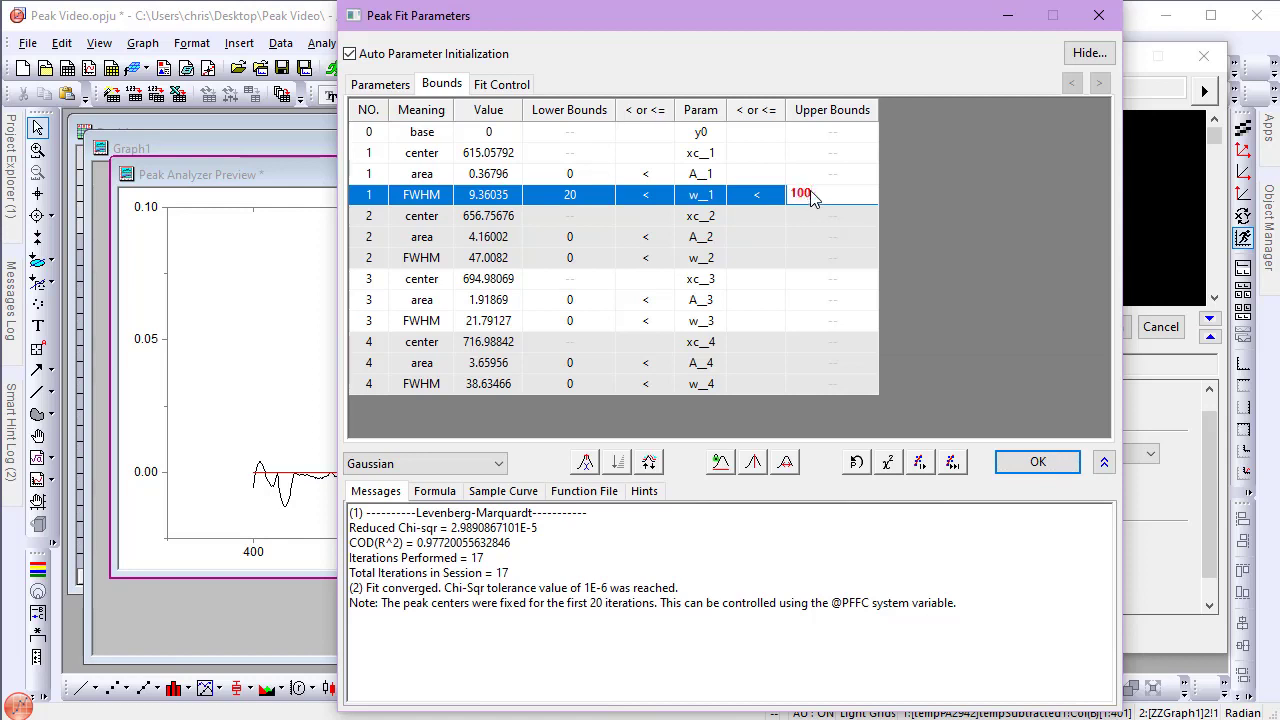
pyautogui.press('Return')
pyautogui.rightClick(820, 196)
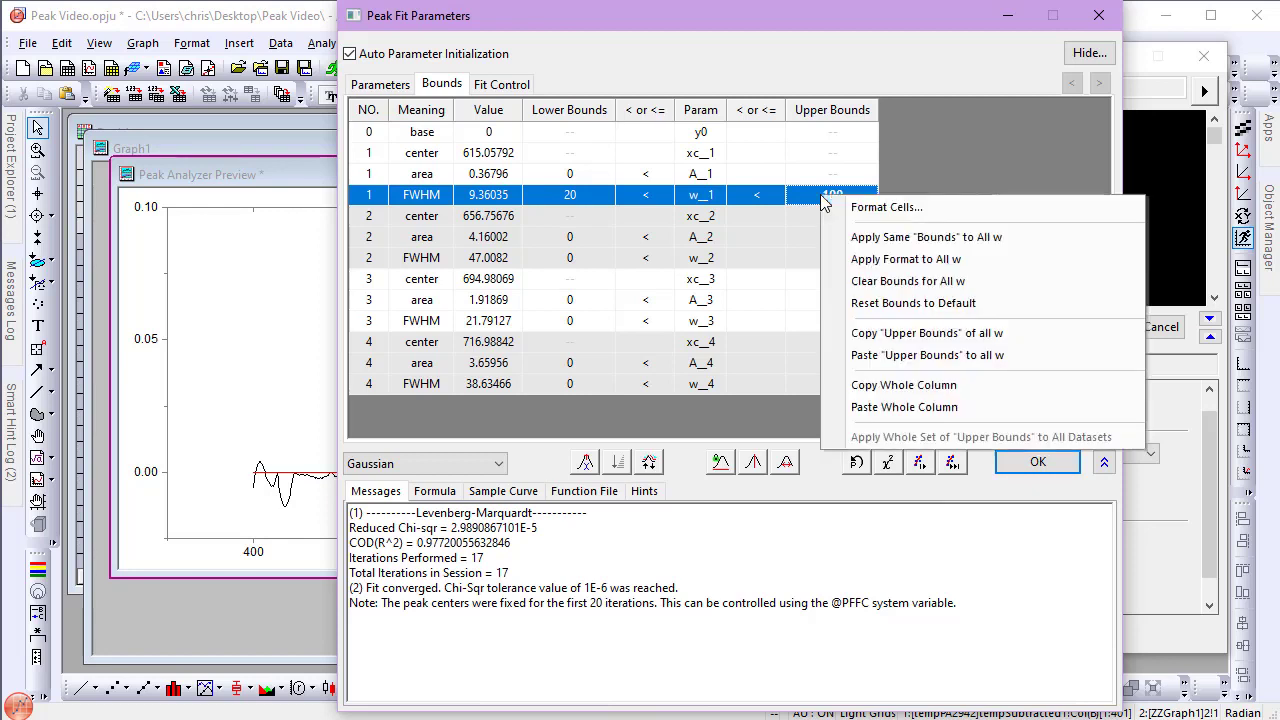
pyautogui.click(832, 238)
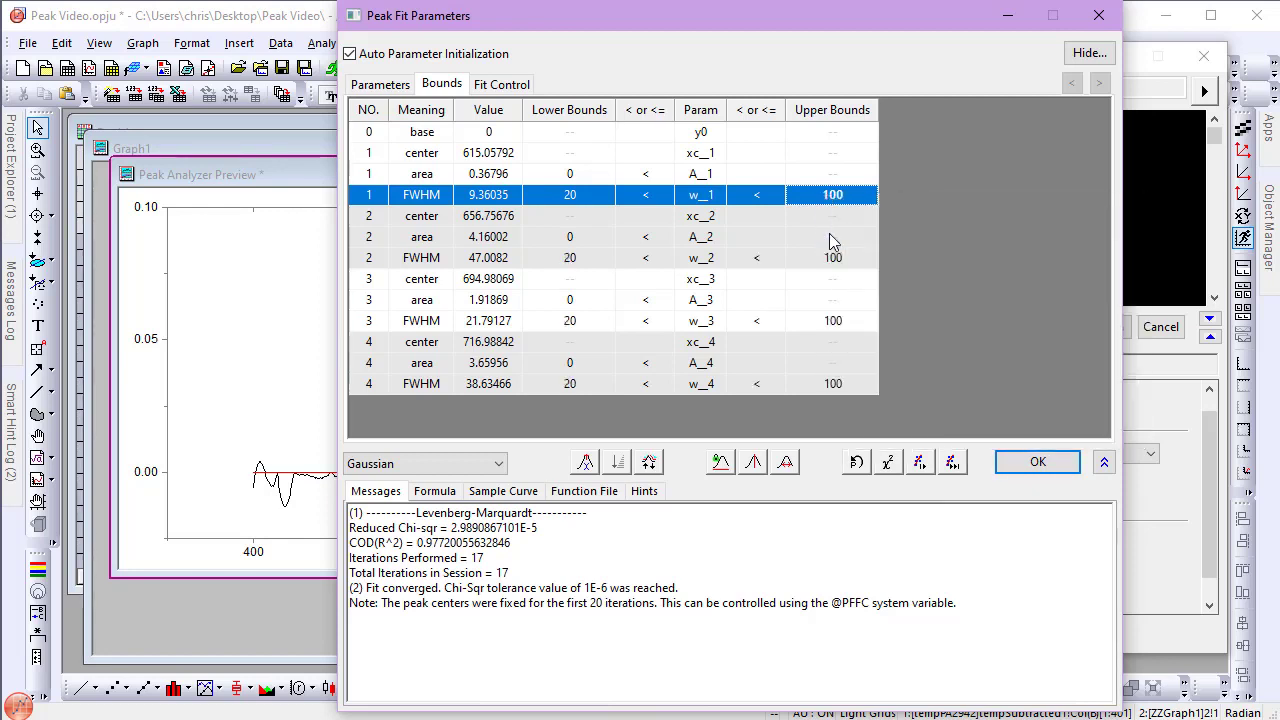
# - Fit the width-bounded Gaussian peaks until converged, compare the fitted curves with the spectrum, and accept the fit
pyautogui.click(380, 84)
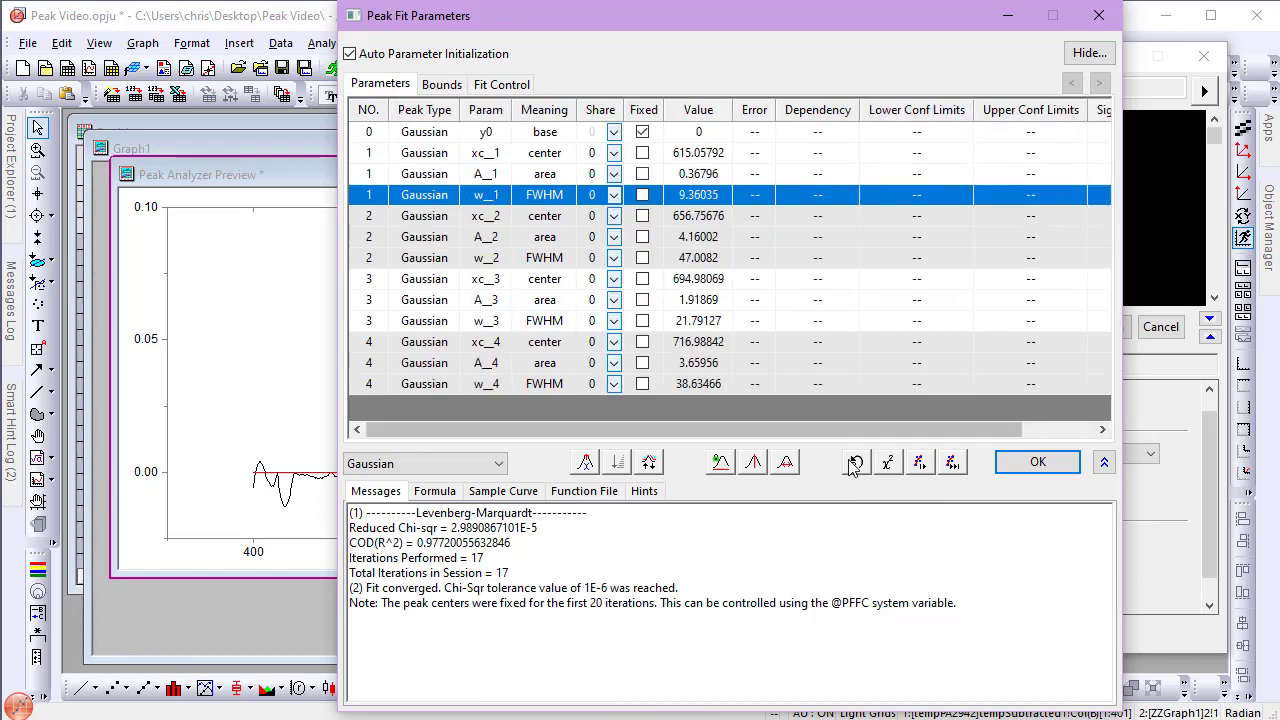
pyautogui.click(952, 462)
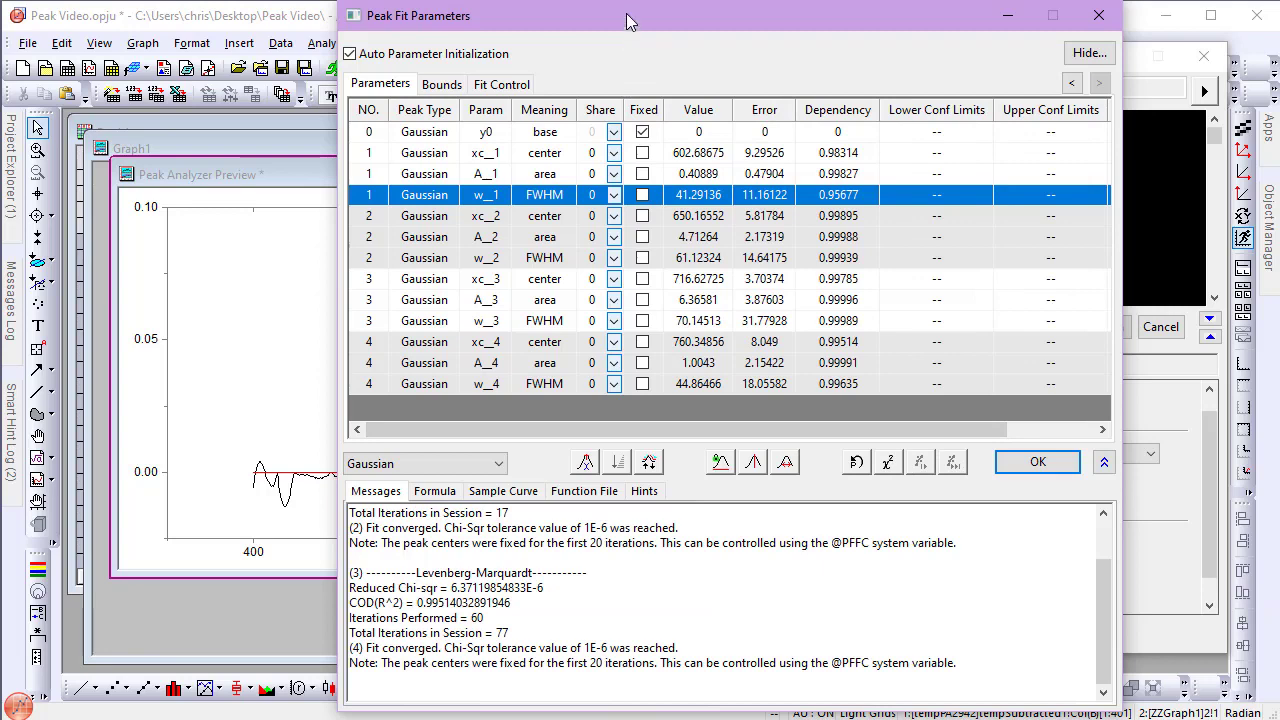
pyautogui.moveTo(628, 22); pyautogui.dragTo(968, 87)
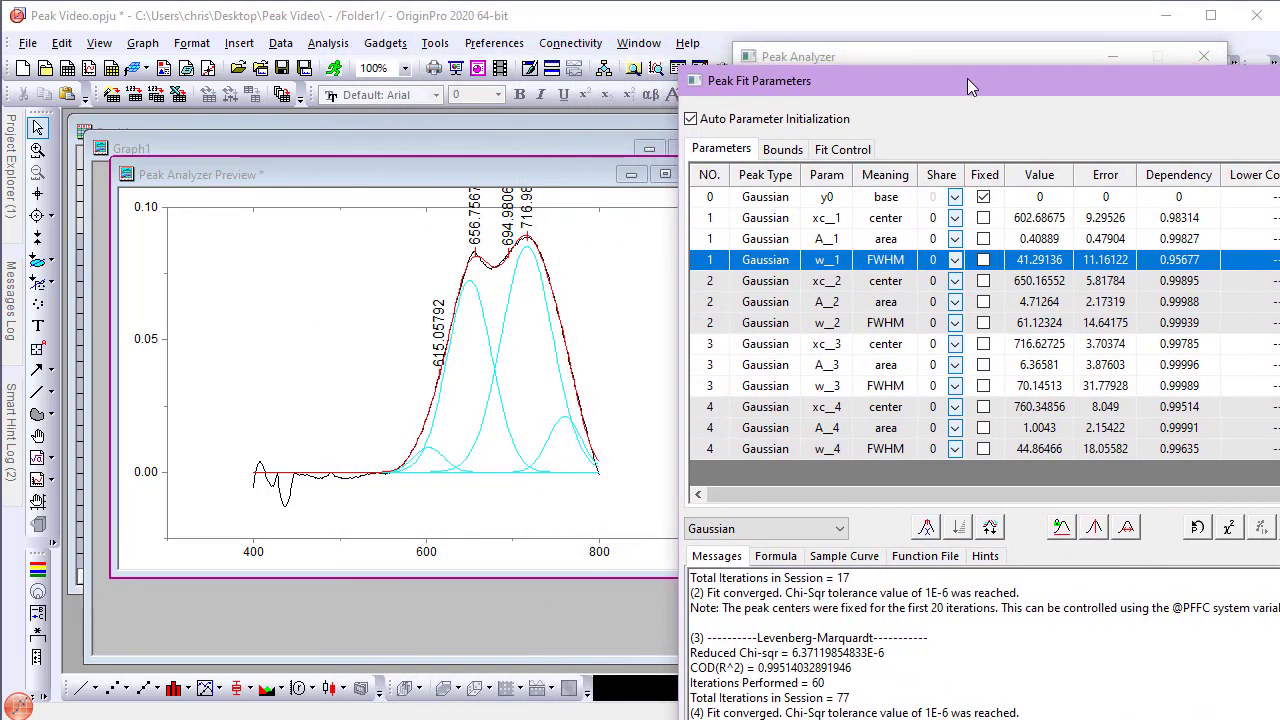
pyautogui.moveTo(967, 78); pyautogui.dragTo(640, 28)
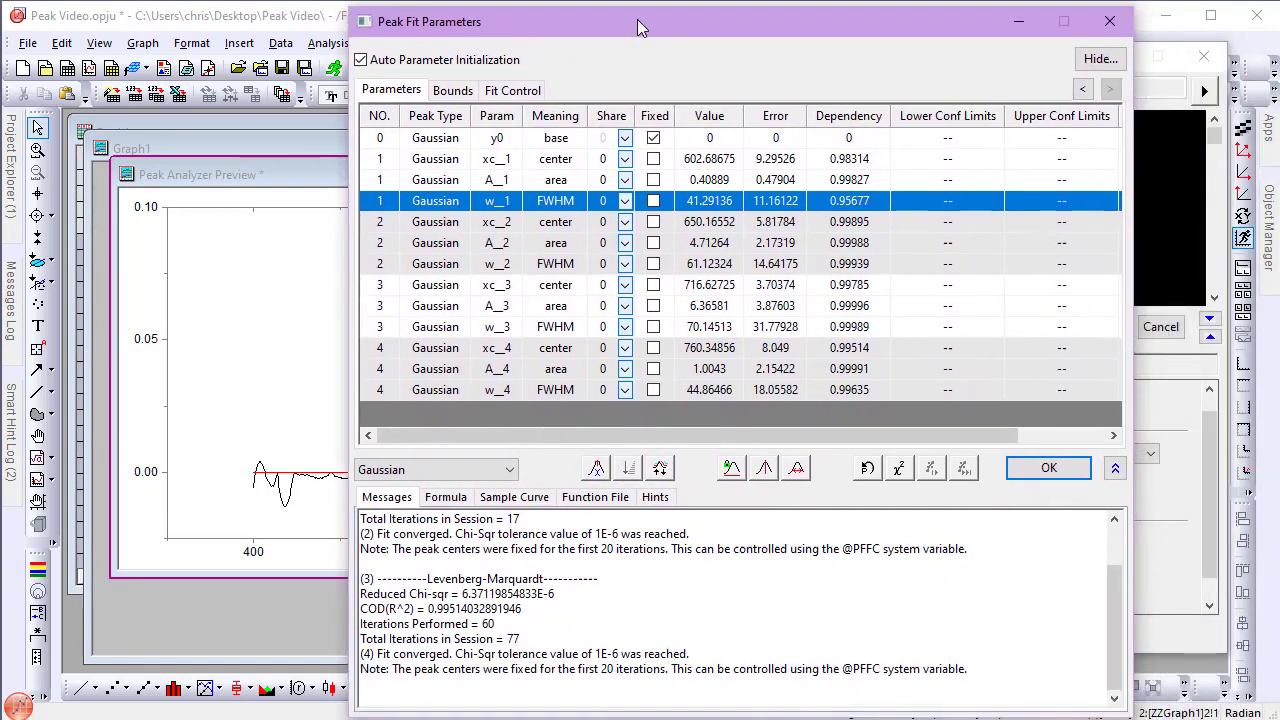
pyautogui.click(1048, 469)
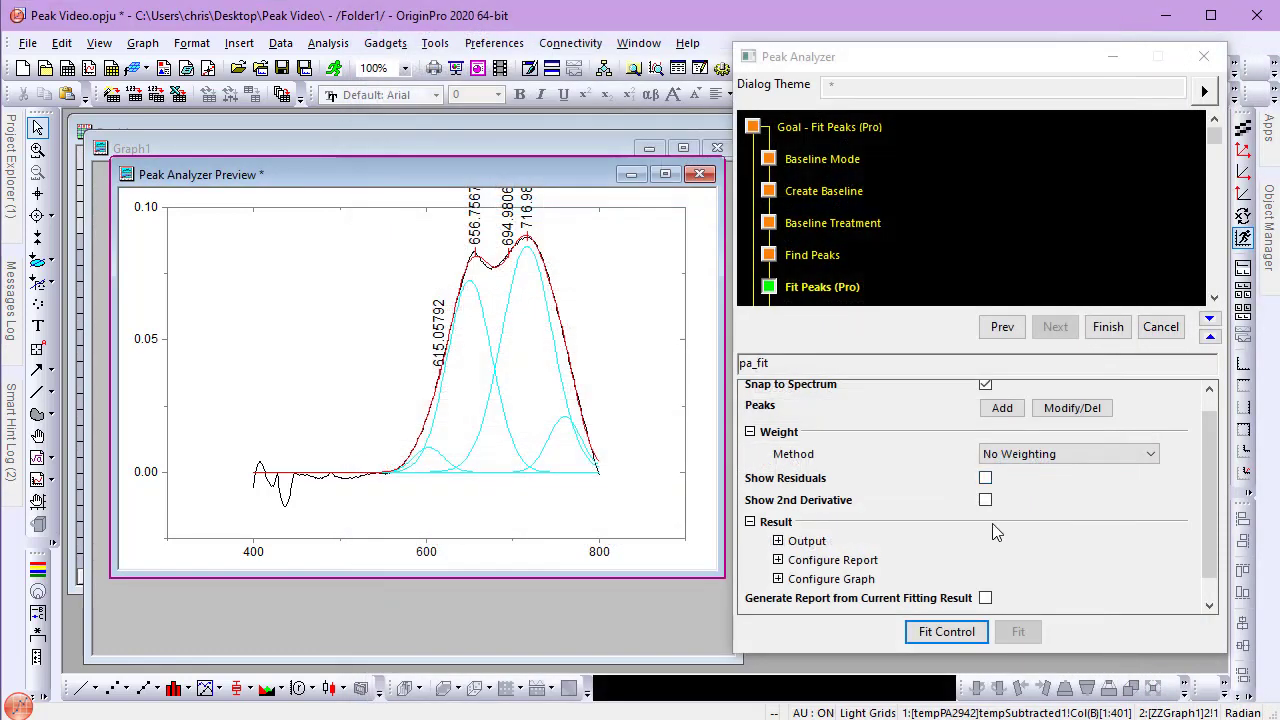
# - Set the summary graph creation to <None> in the result settings and finish the peak analysis
pyautogui.click(778, 579)
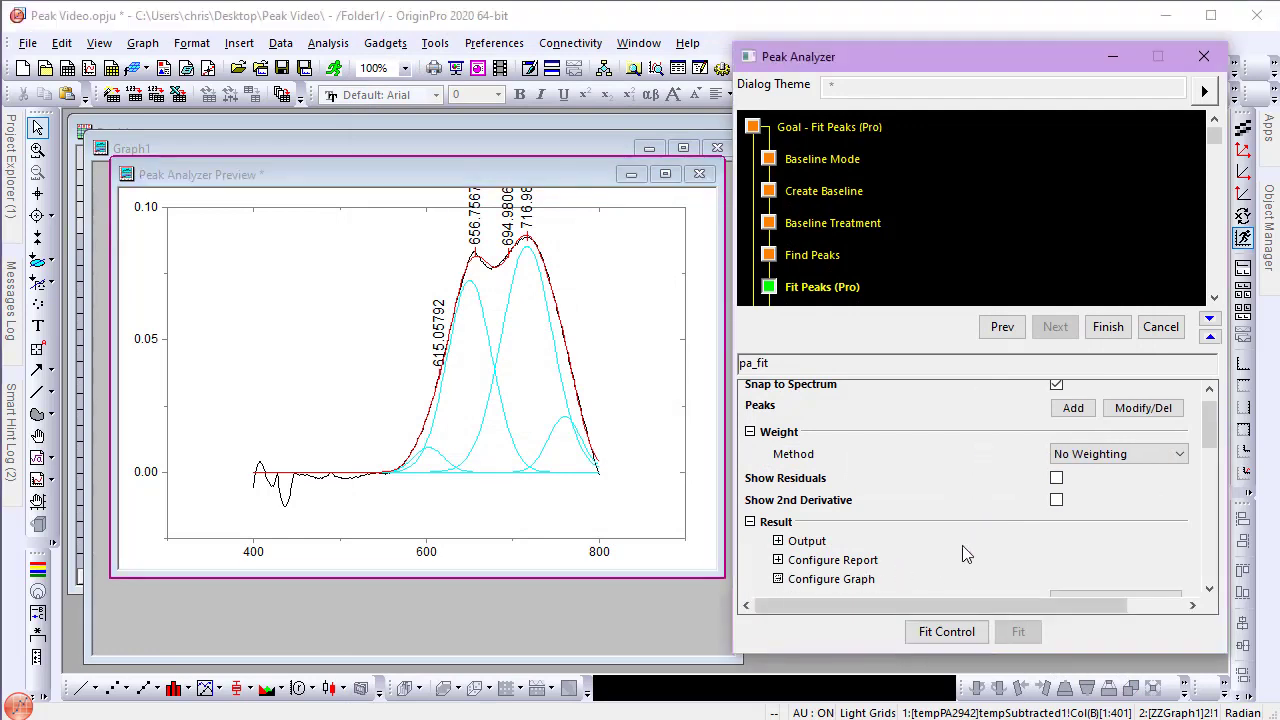
pyautogui.scroll(-6, 965, 554)
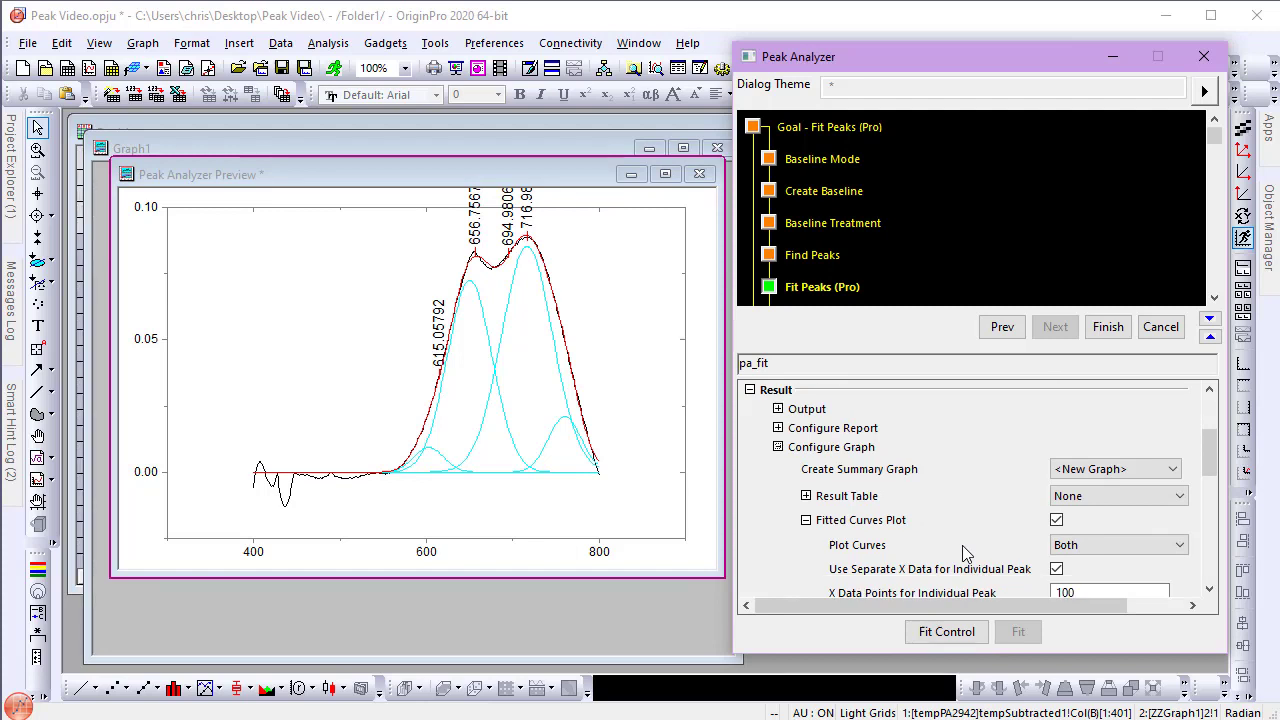
pyautogui.click(1172, 469)
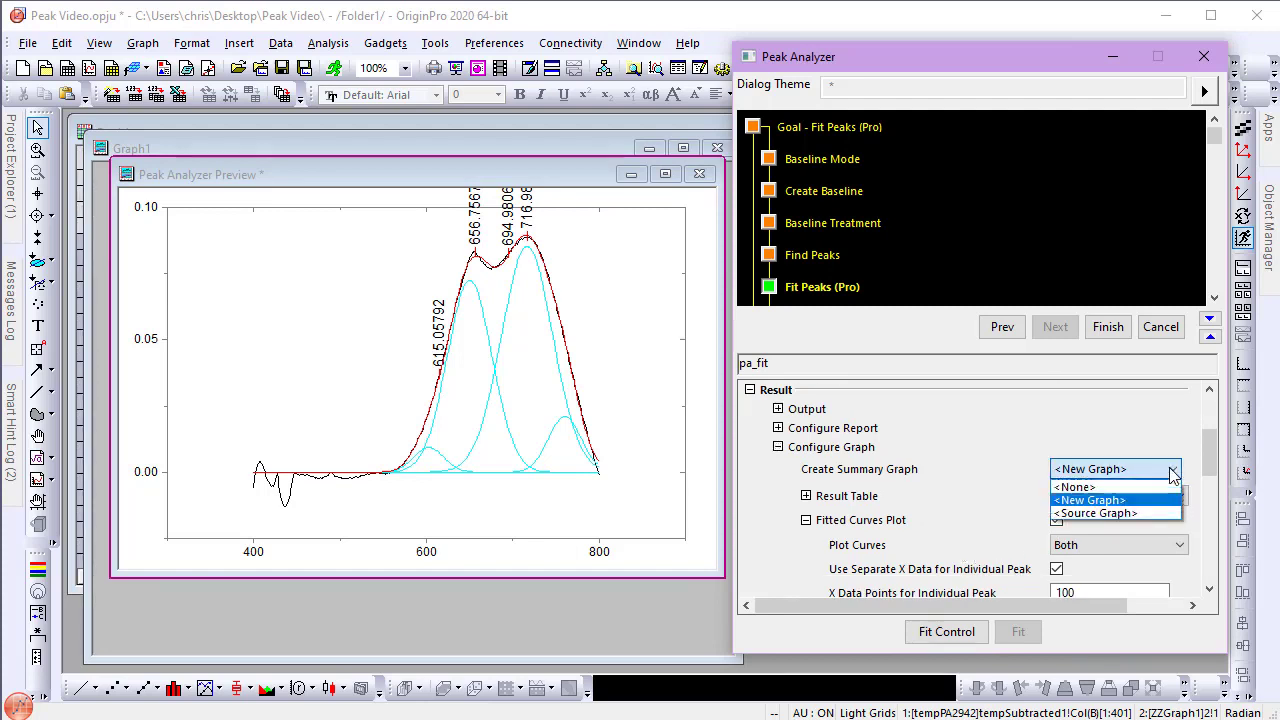
pyautogui.click(1123, 486)
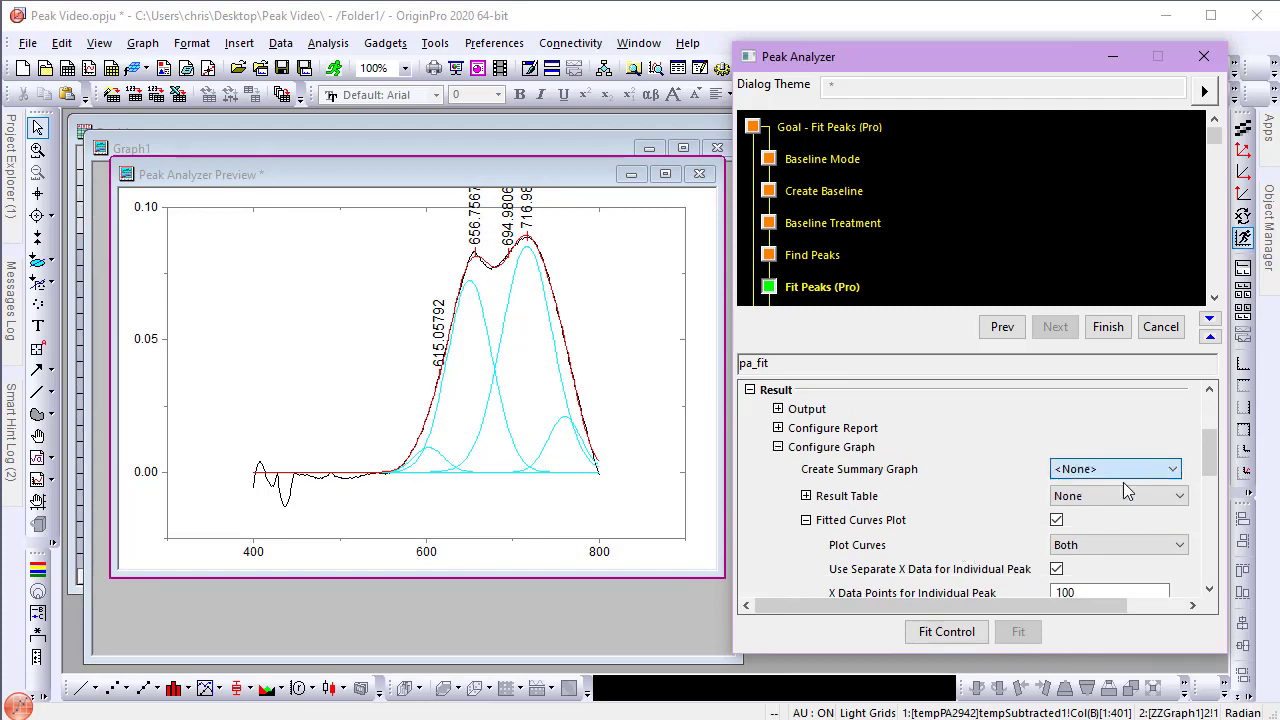
pyautogui.click(1108, 328)
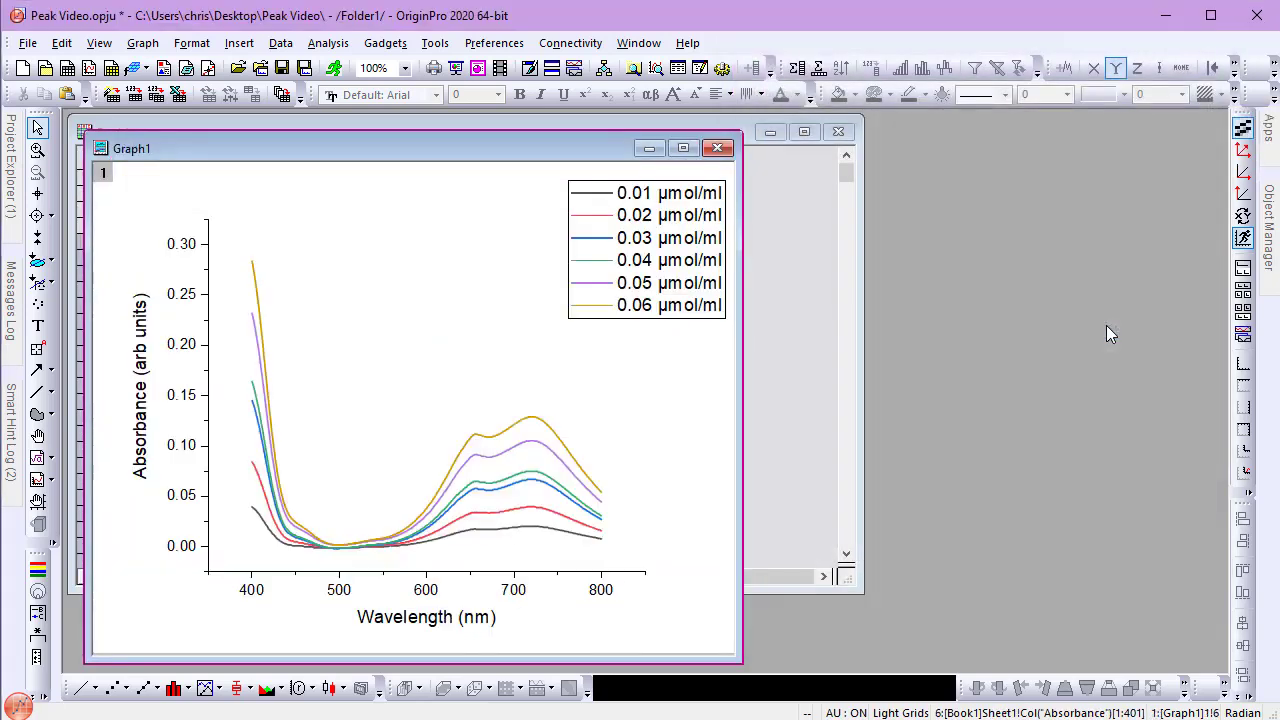
# - Minimize the absorbance graph and examine the peak fit report and the PeakProperties1 sheet in Book1
pyautogui.click(649, 148)
pyautogui.click(768, 297)
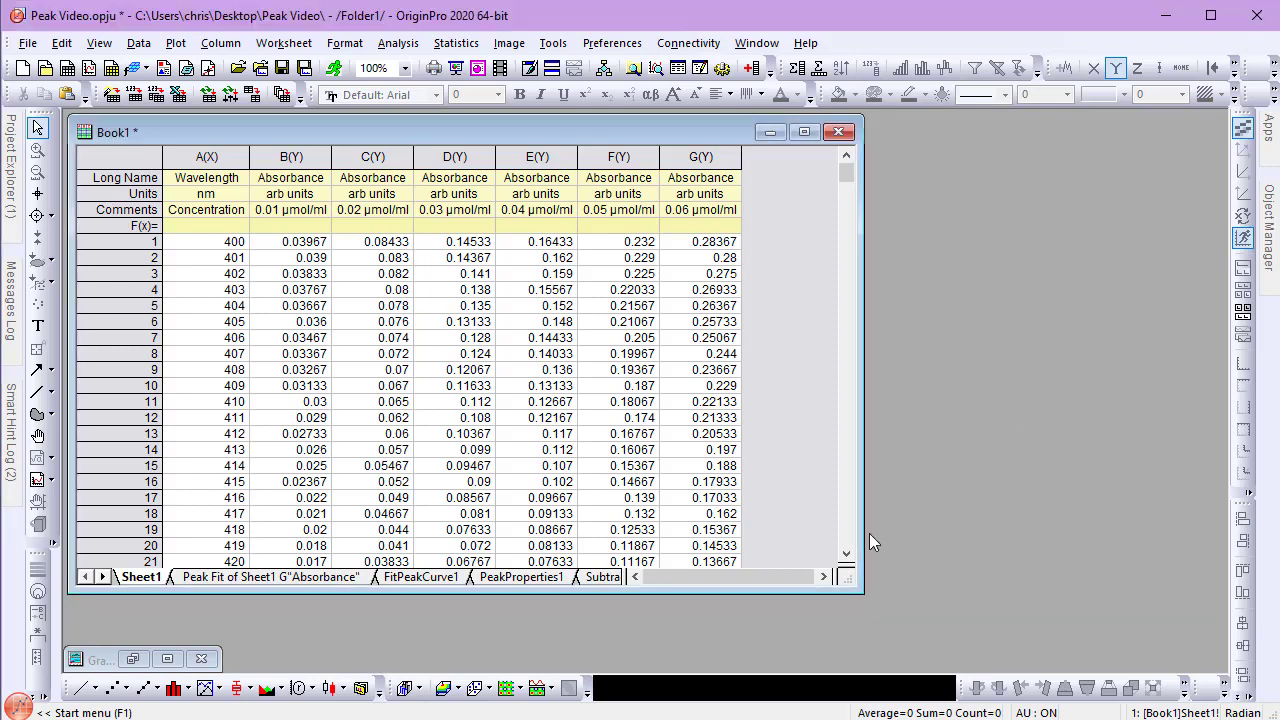
pyautogui.click(356, 577)
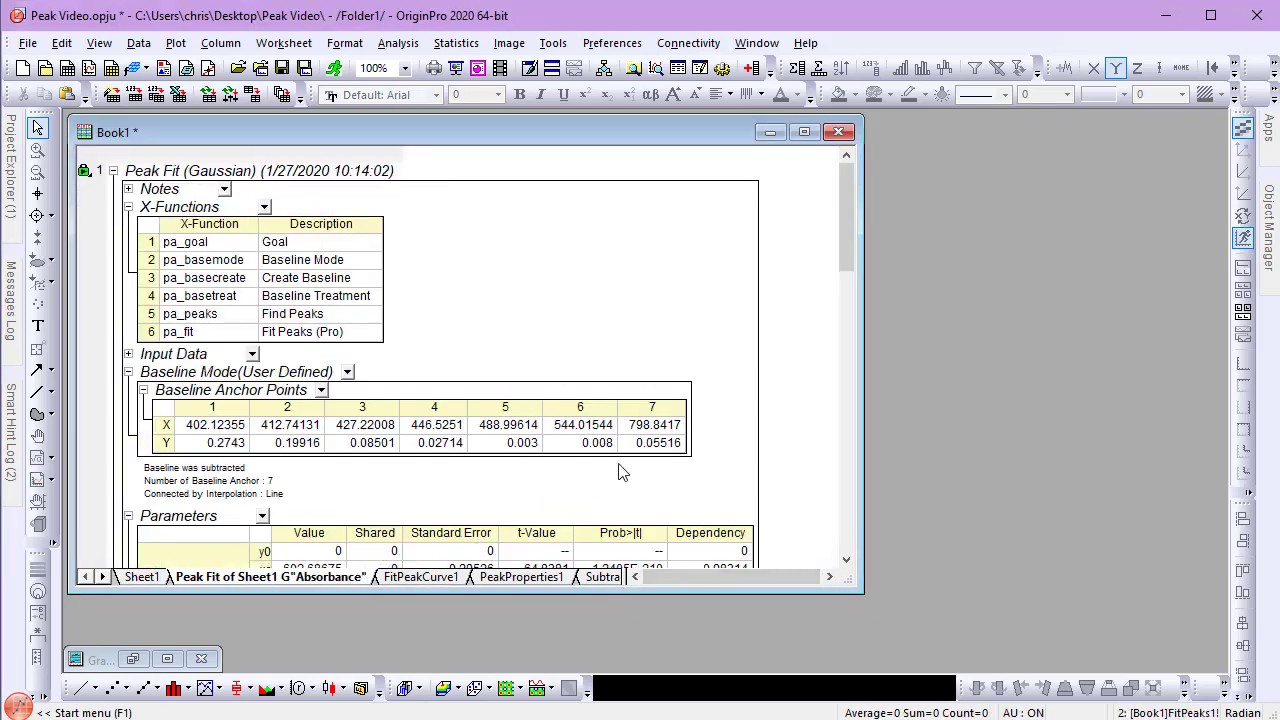
pyautogui.moveTo(849, 254); pyautogui.dragTo(852, 225)
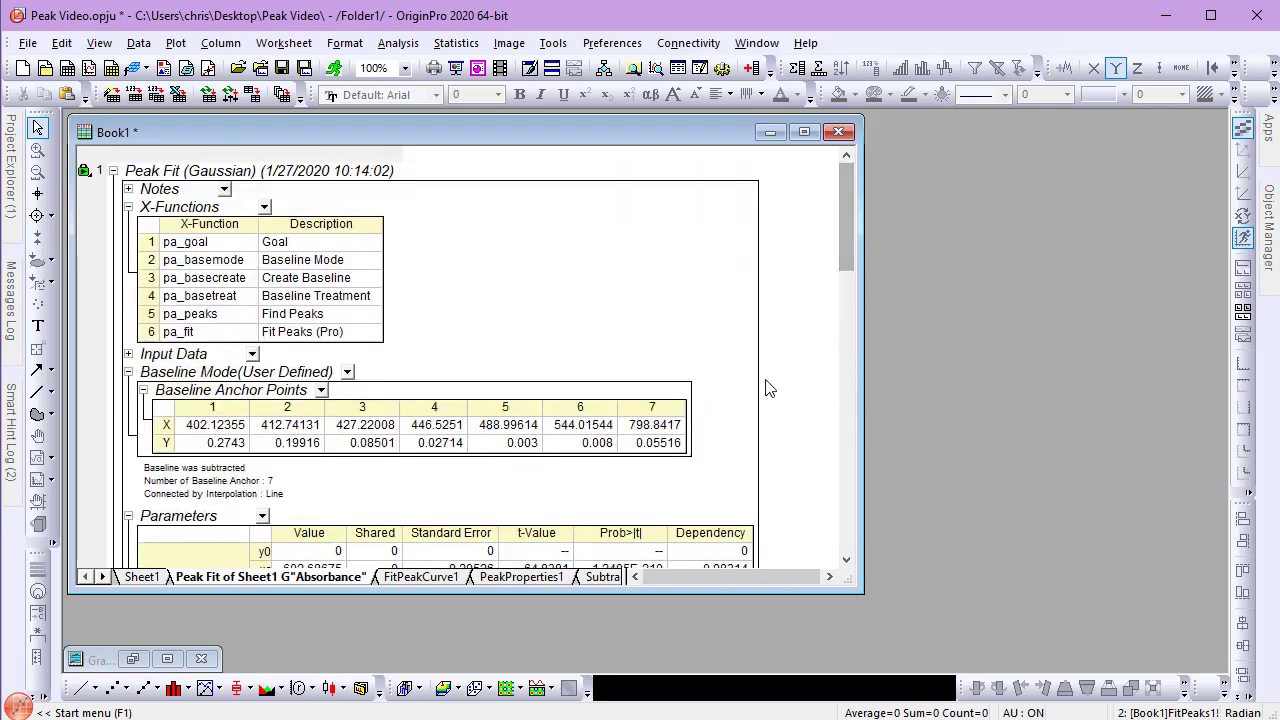
pyautogui.click(556, 576)
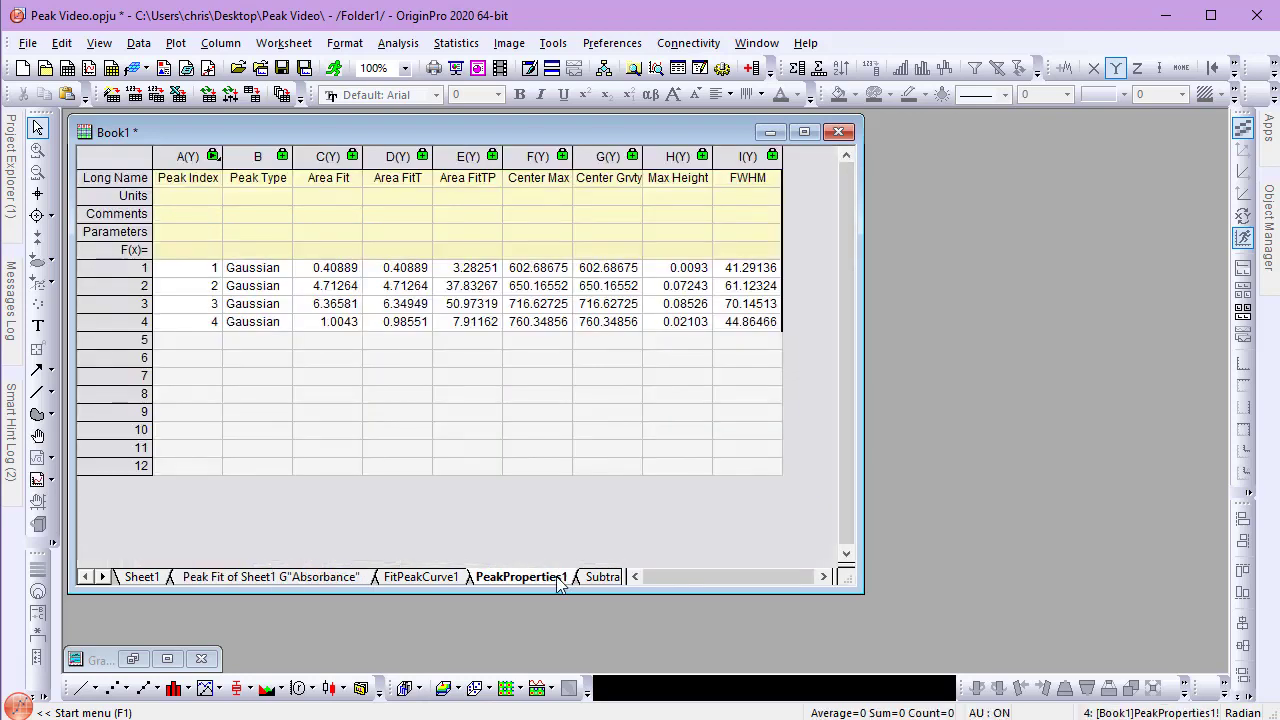
pyautogui.click(349, 578)
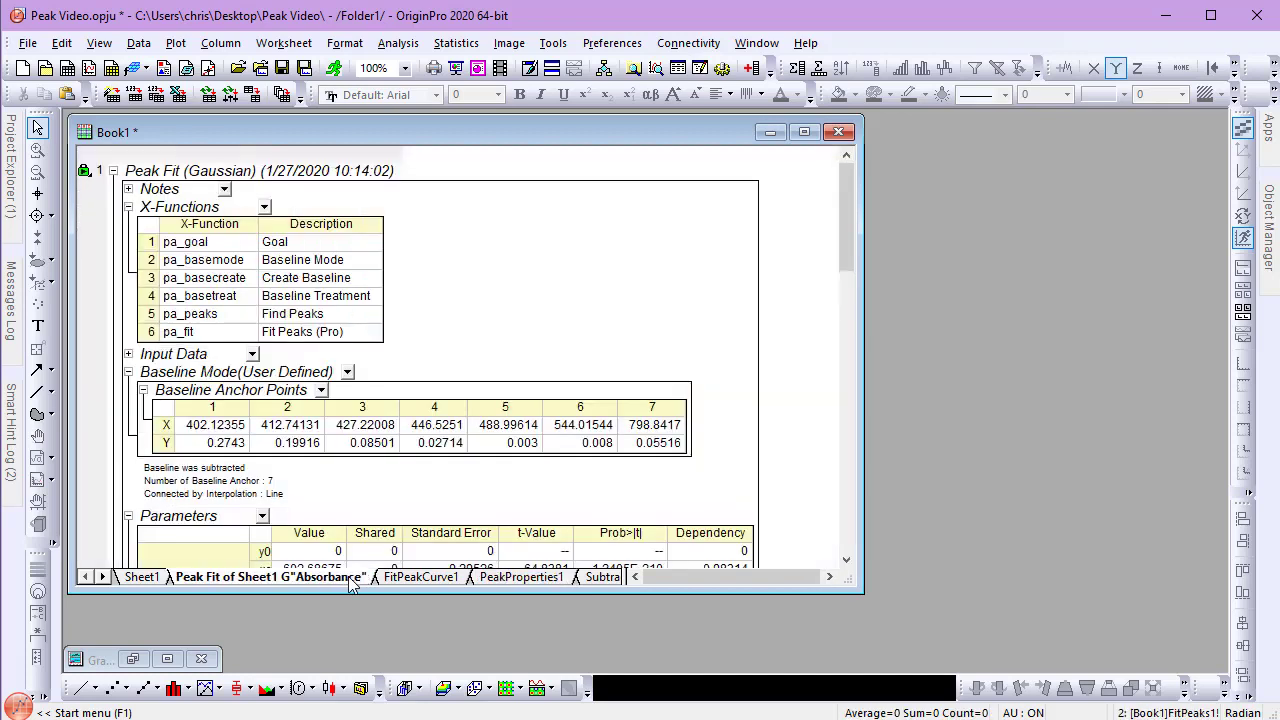
# - Save the peak fit settings as theme My Theme #1, also including Fixed Status and Fixed Value and Upper and Lower Bounds
pyautogui.rightClick(85, 171)
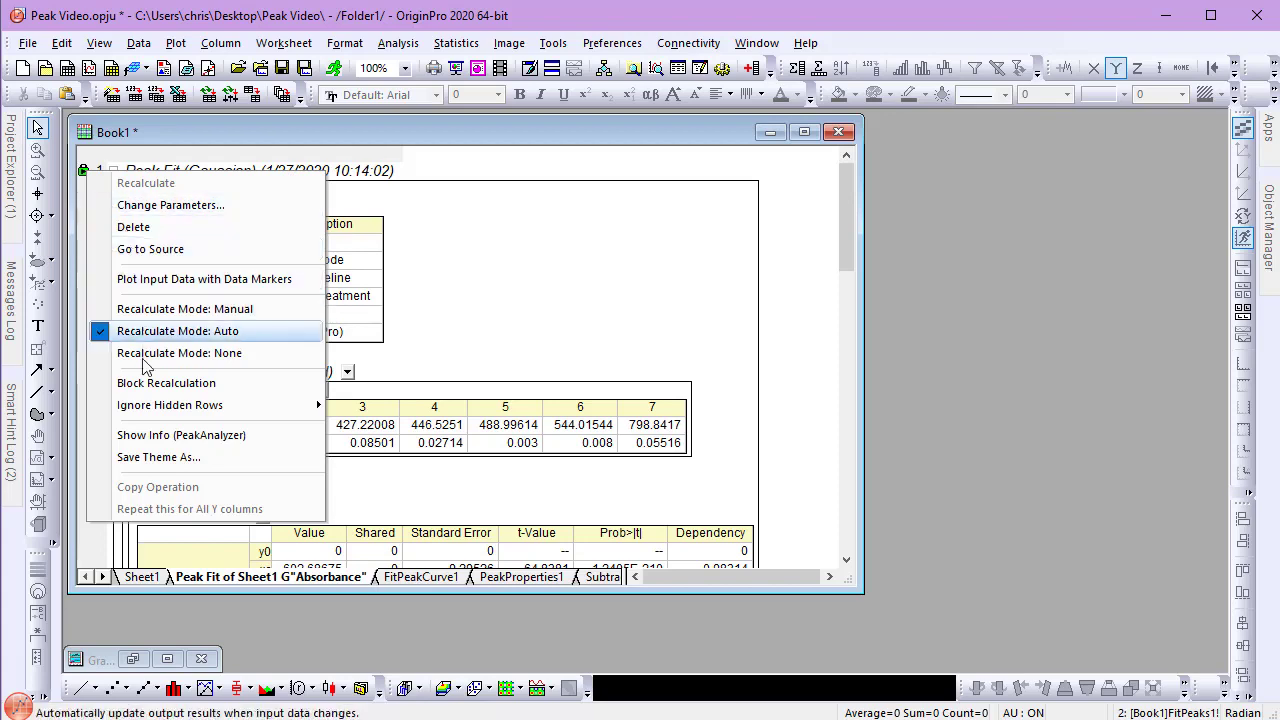
pyautogui.click(140, 457)
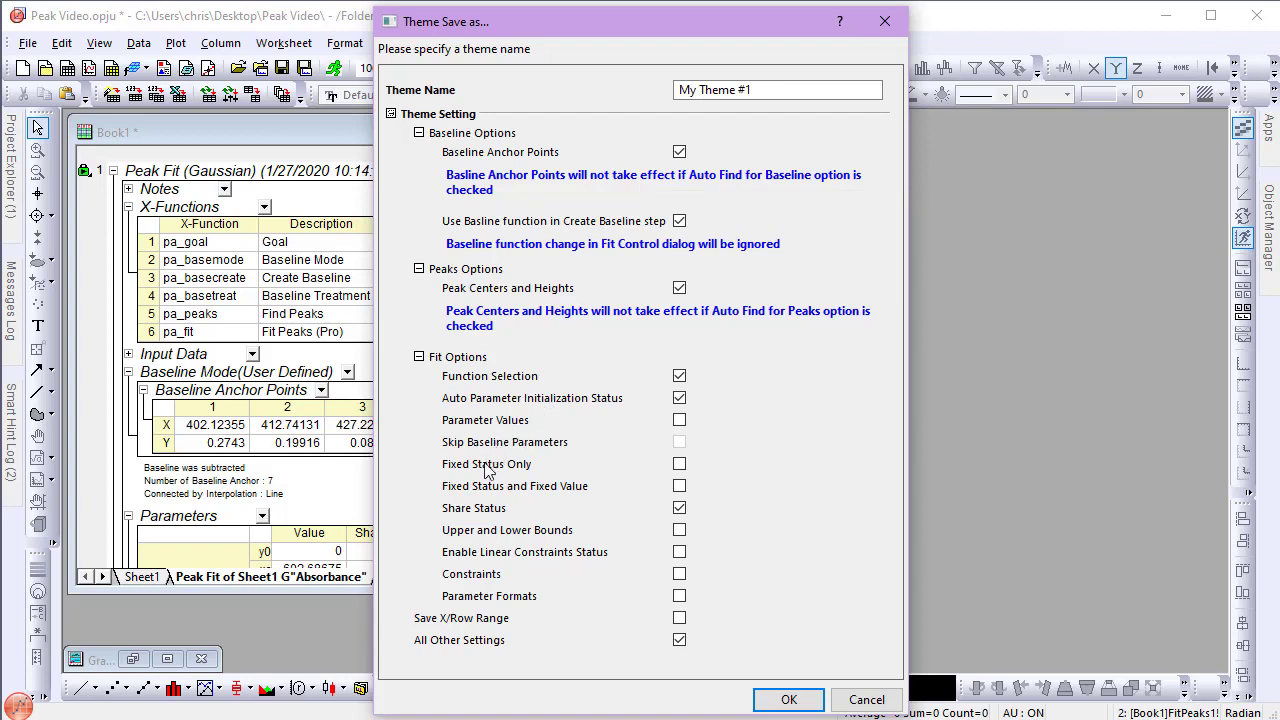
pyautogui.click(679, 489)
pyautogui.click(679, 531)
pyautogui.click(781, 700)
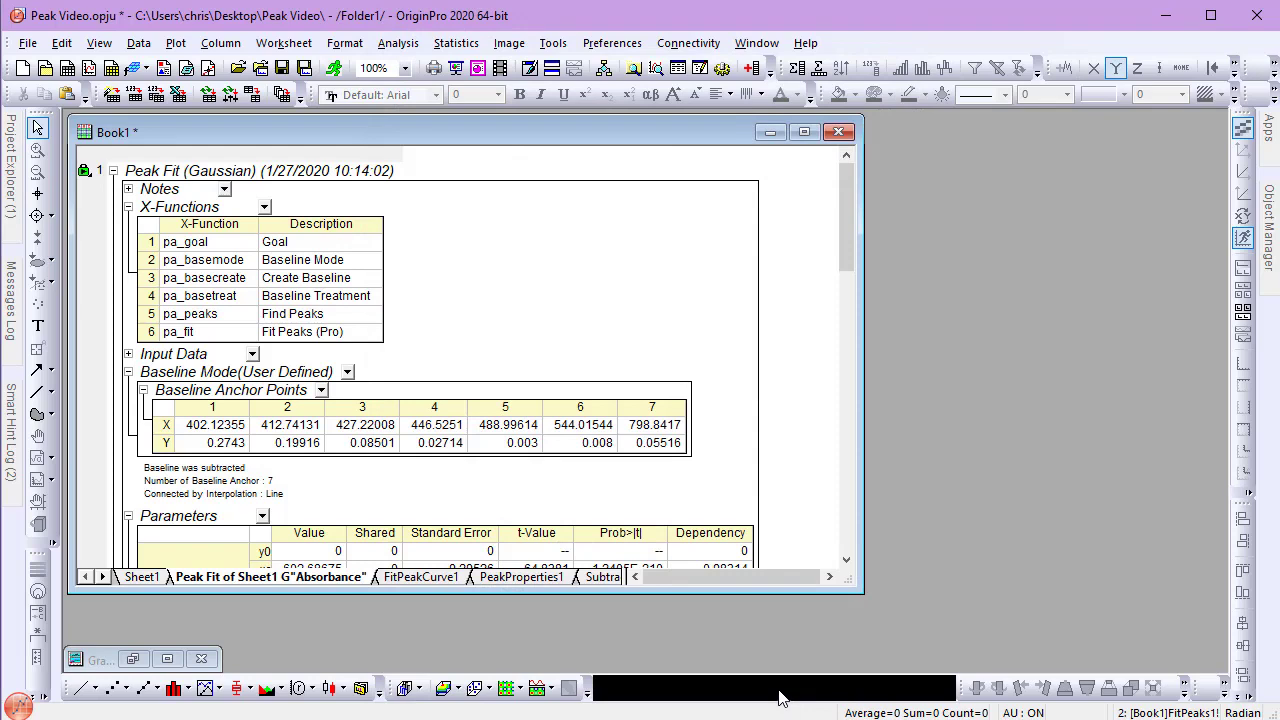
# - Start Batch Peak Analysis Using Theme from Sheet1 and choose columns A to G as the input spectra
pyautogui.click(143, 577)
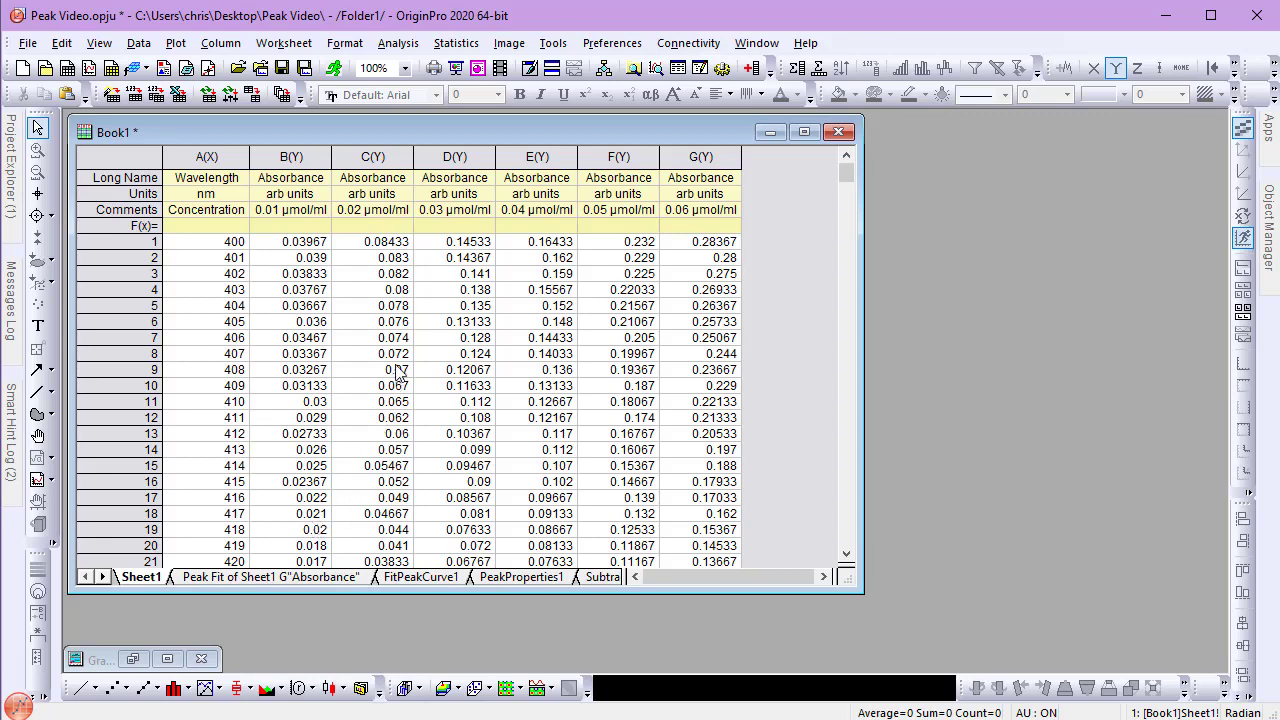
pyautogui.click(417, 45)
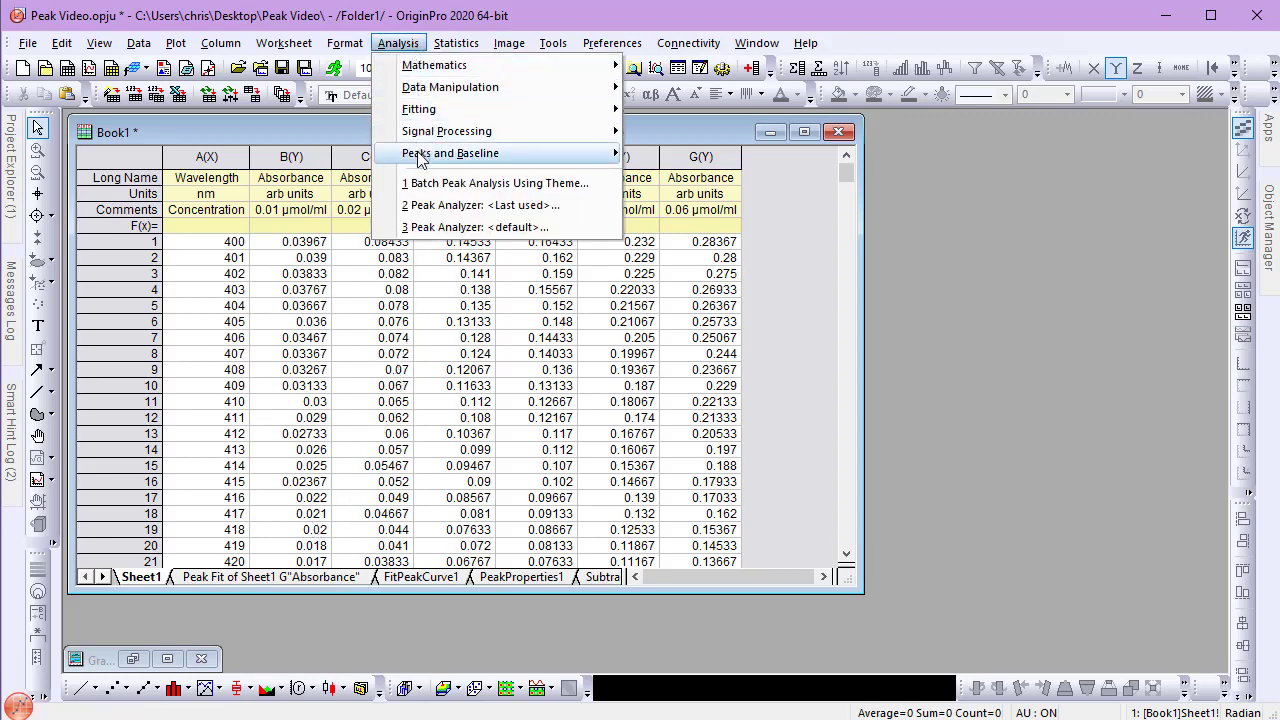
pyautogui.moveTo(421, 157)
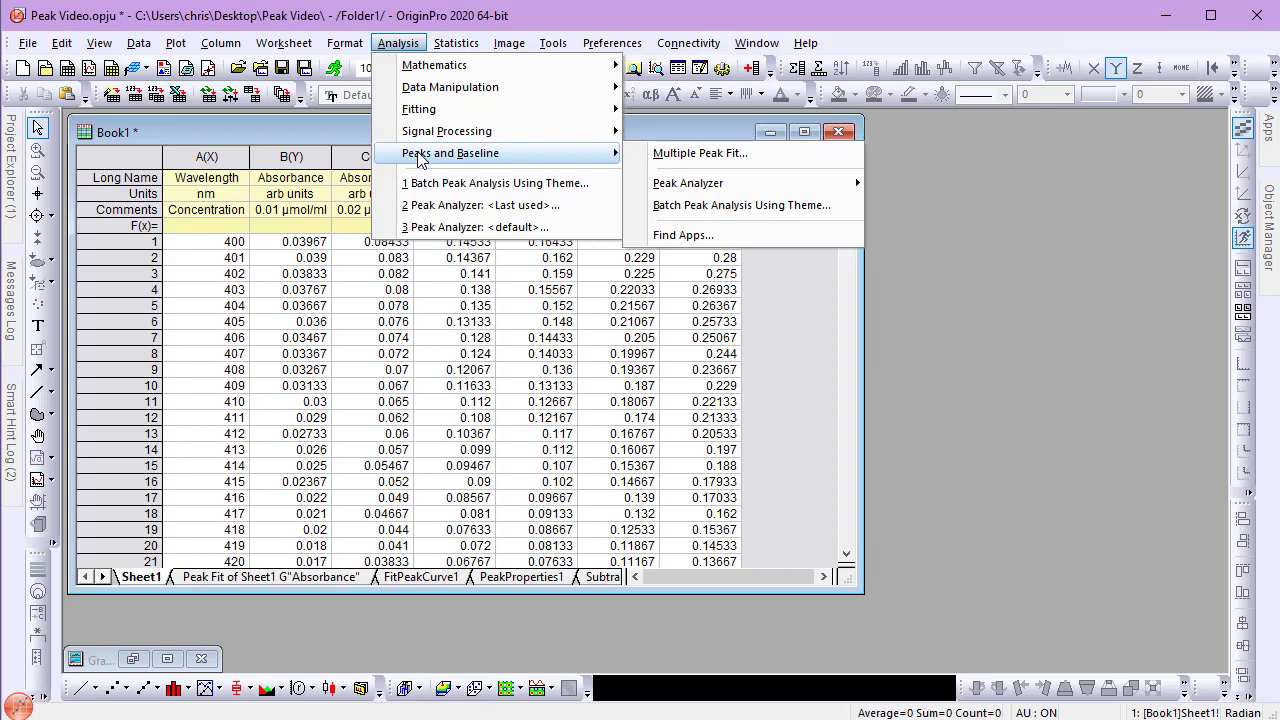
pyautogui.click(650, 206)
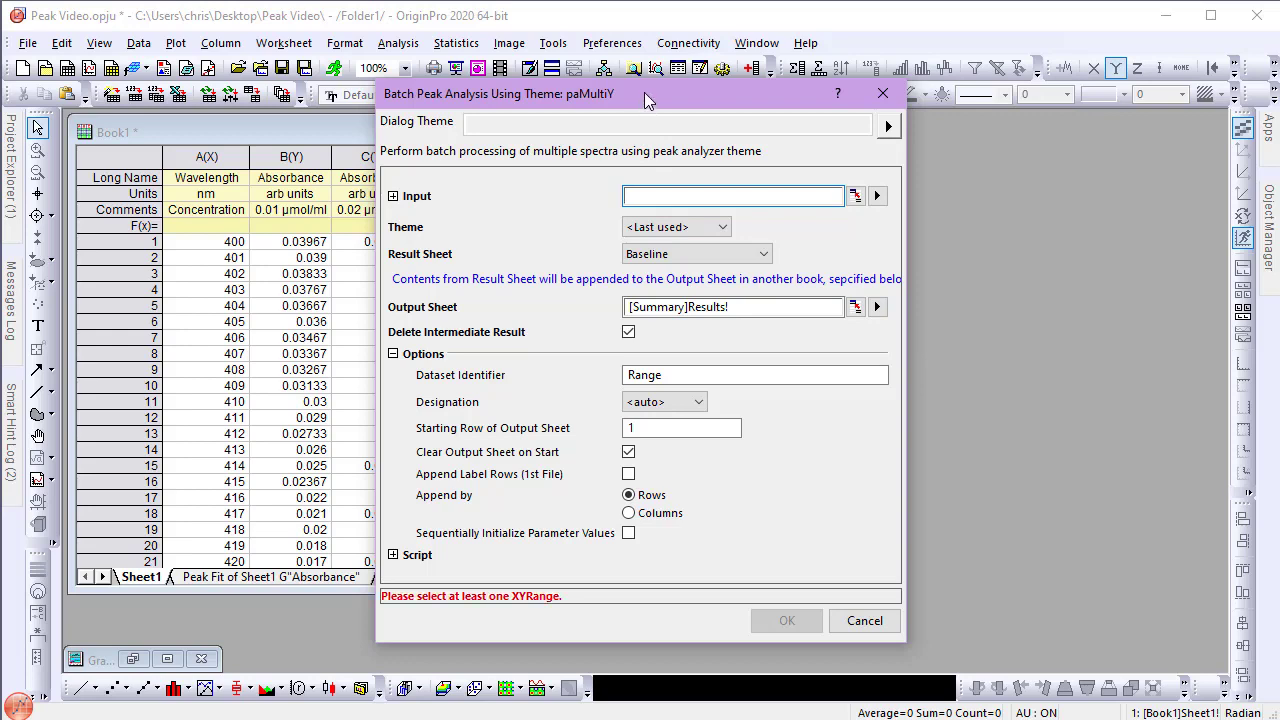
pyautogui.moveTo(641, 93); pyautogui.dragTo(967, 96)
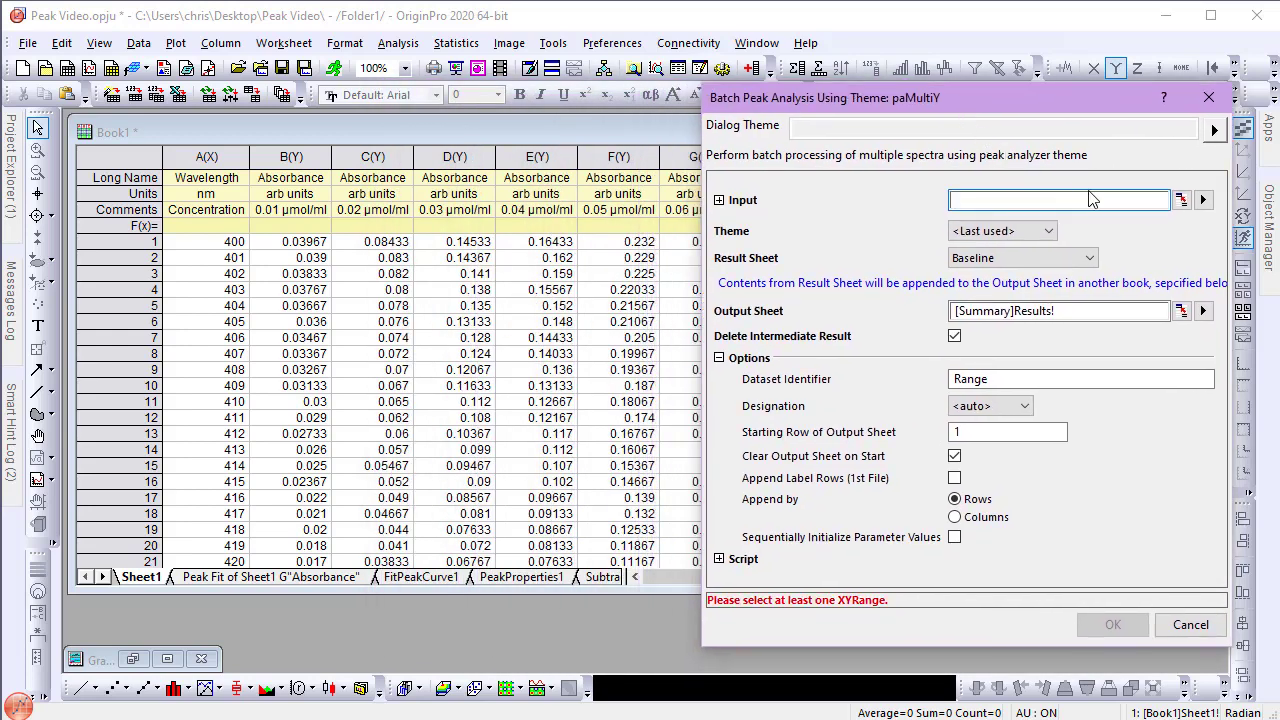
pyautogui.click(1181, 201)
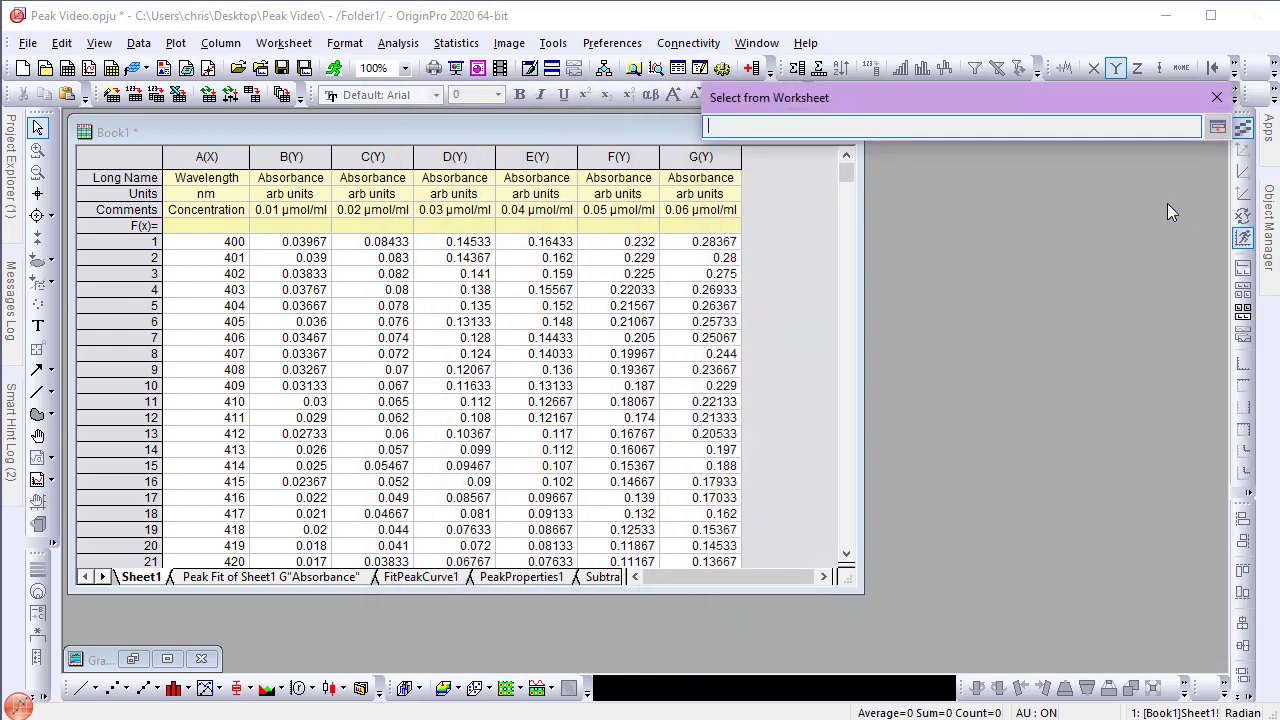
pyautogui.moveTo(224, 157); pyautogui.dragTo(668, 148)
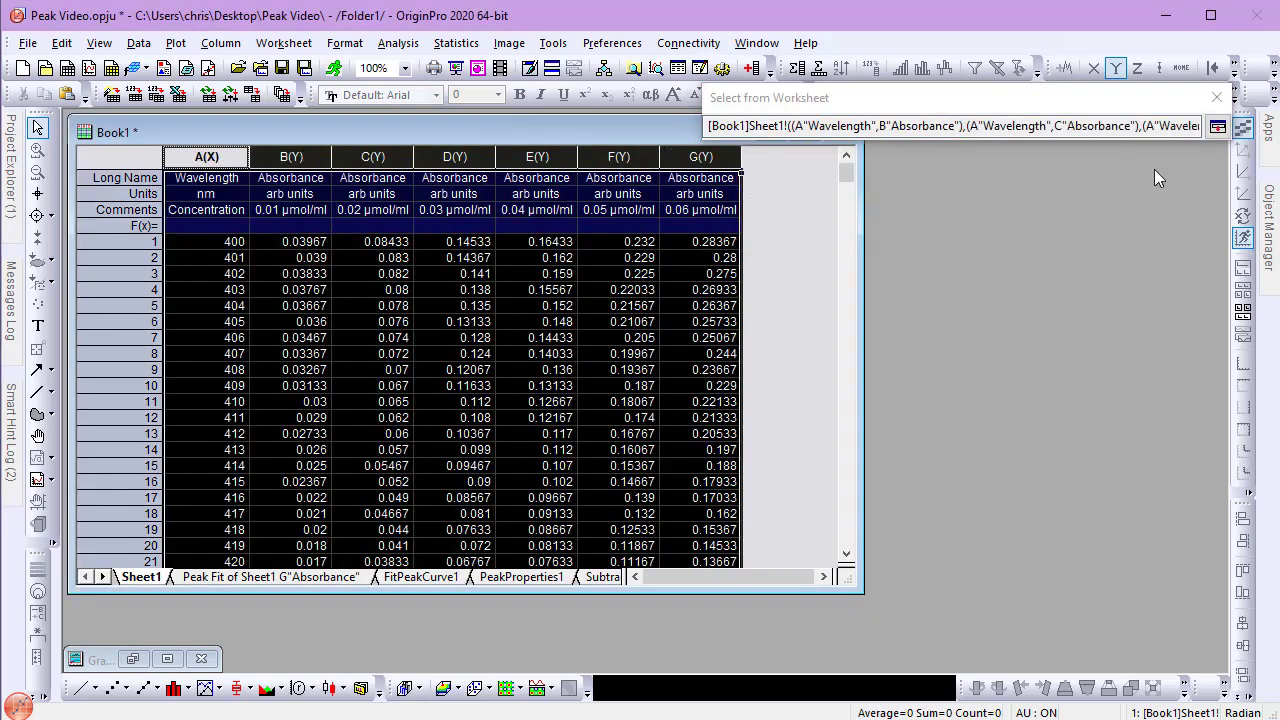
pyautogui.click(1218, 128)
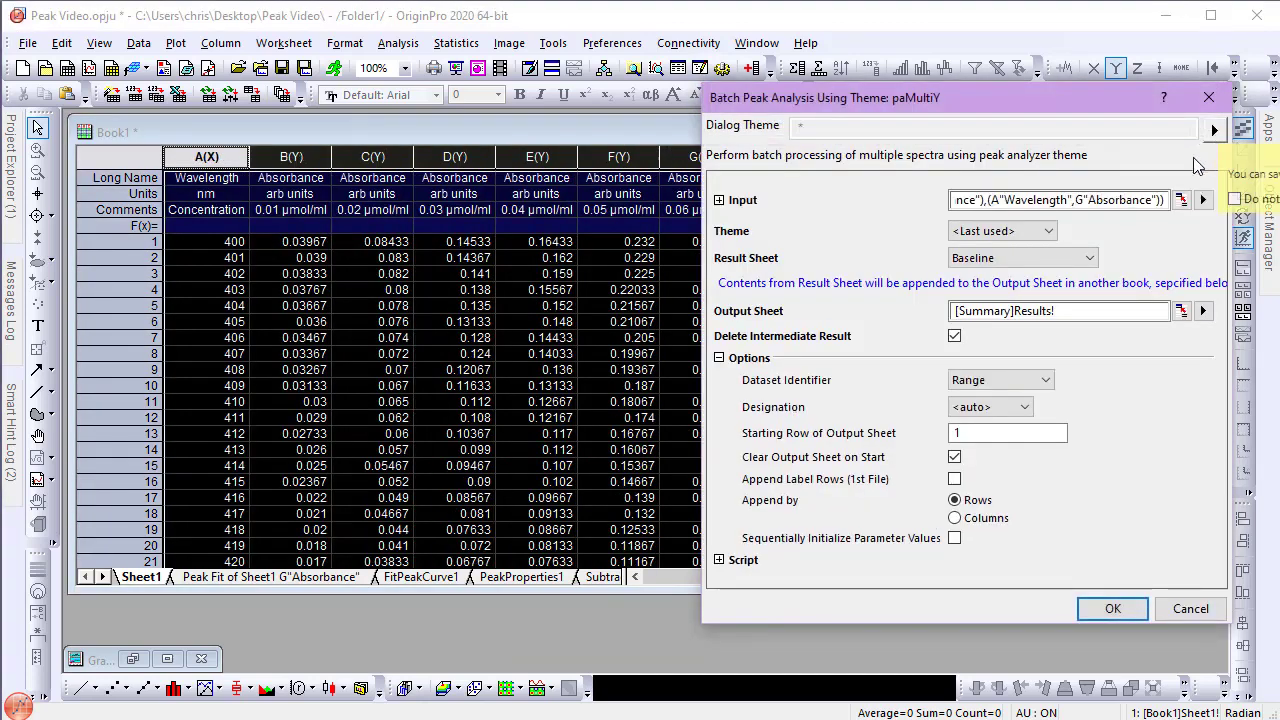
# - Set the batch theme to My Theme #1 and the result sheet to Peak Properties (Pro), and run the analysis with the Range dataset identifier
pyautogui.click(1048, 231)
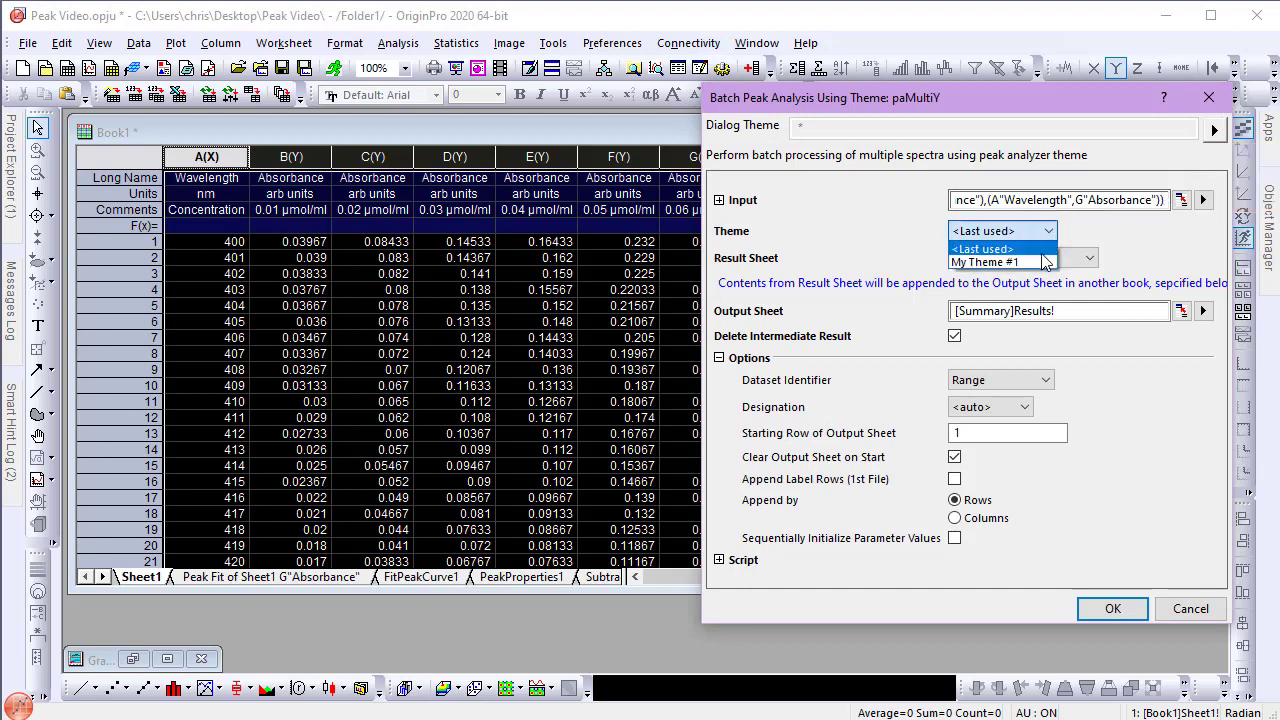
pyautogui.click(1038, 263)
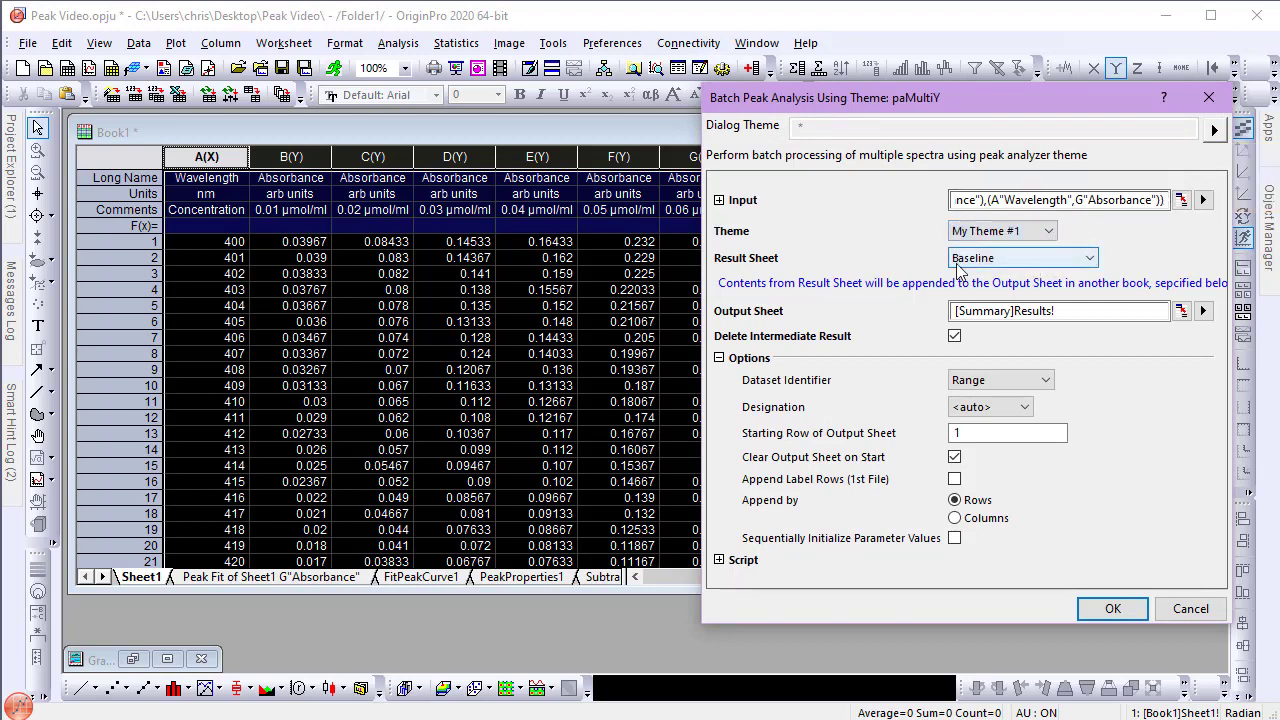
pyautogui.click(1088, 259)
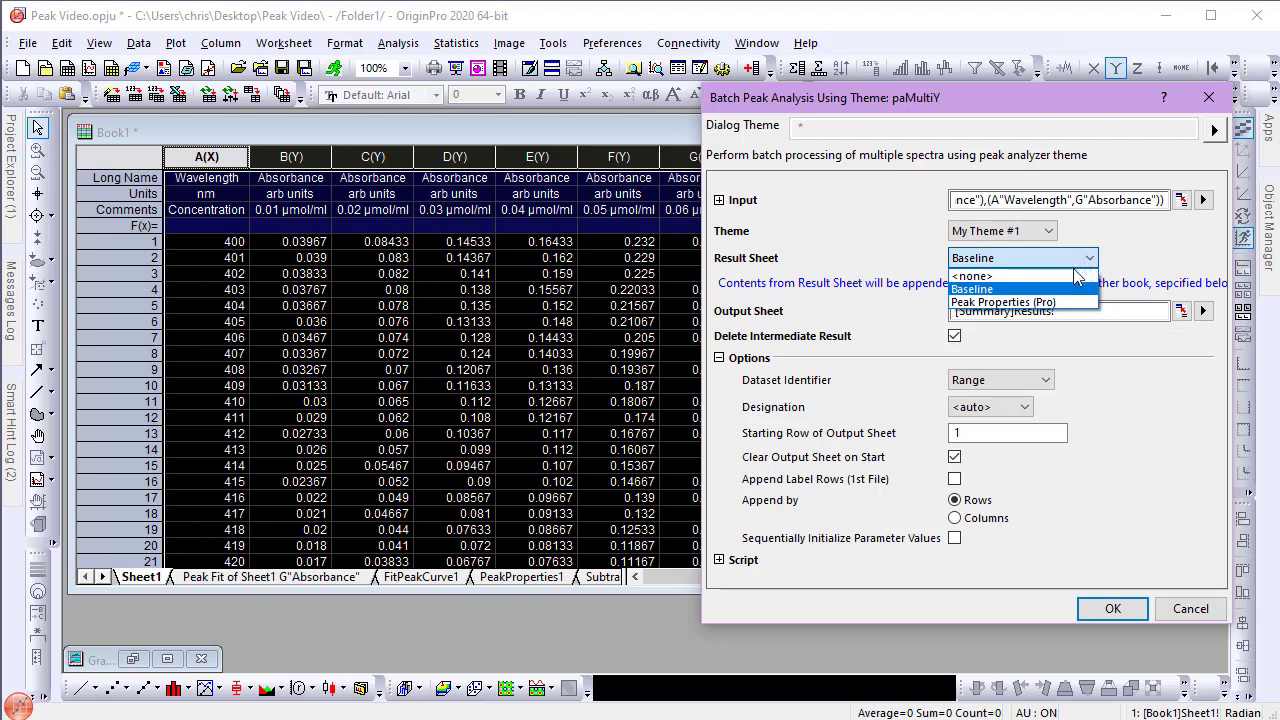
pyautogui.click(1066, 303)
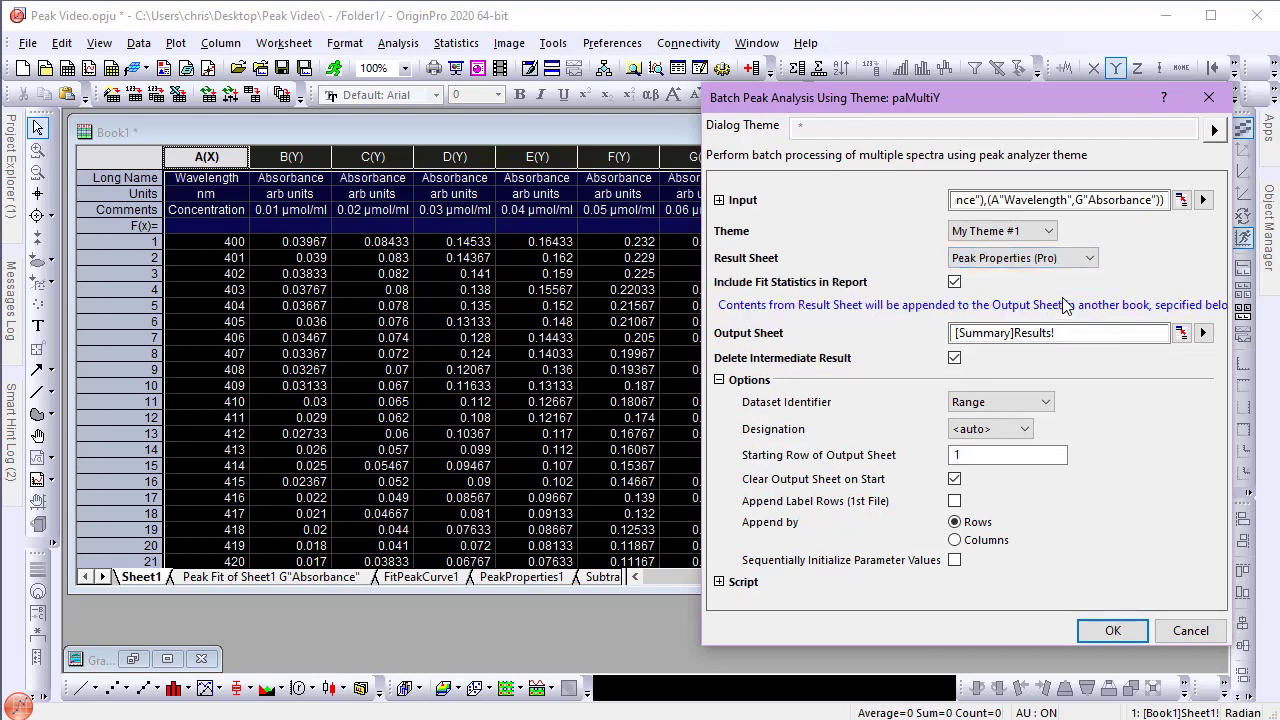
pyautogui.click(1046, 402)
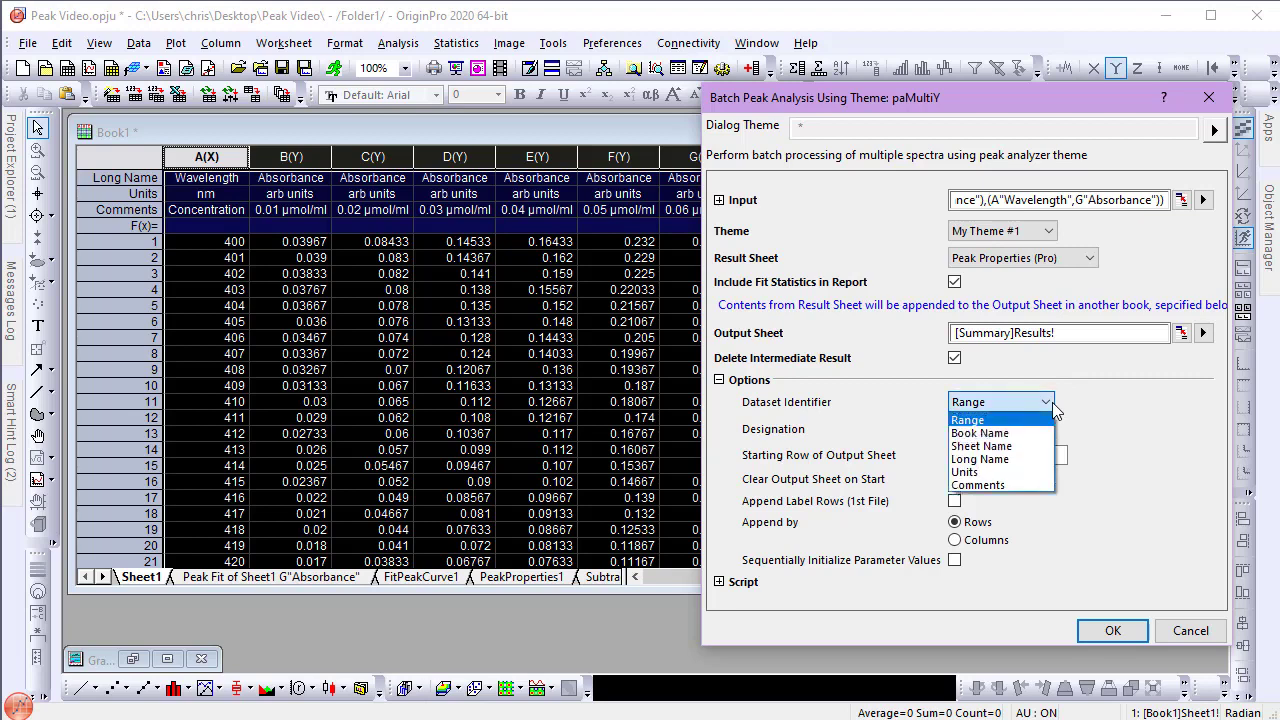
pyautogui.click(1091, 396)
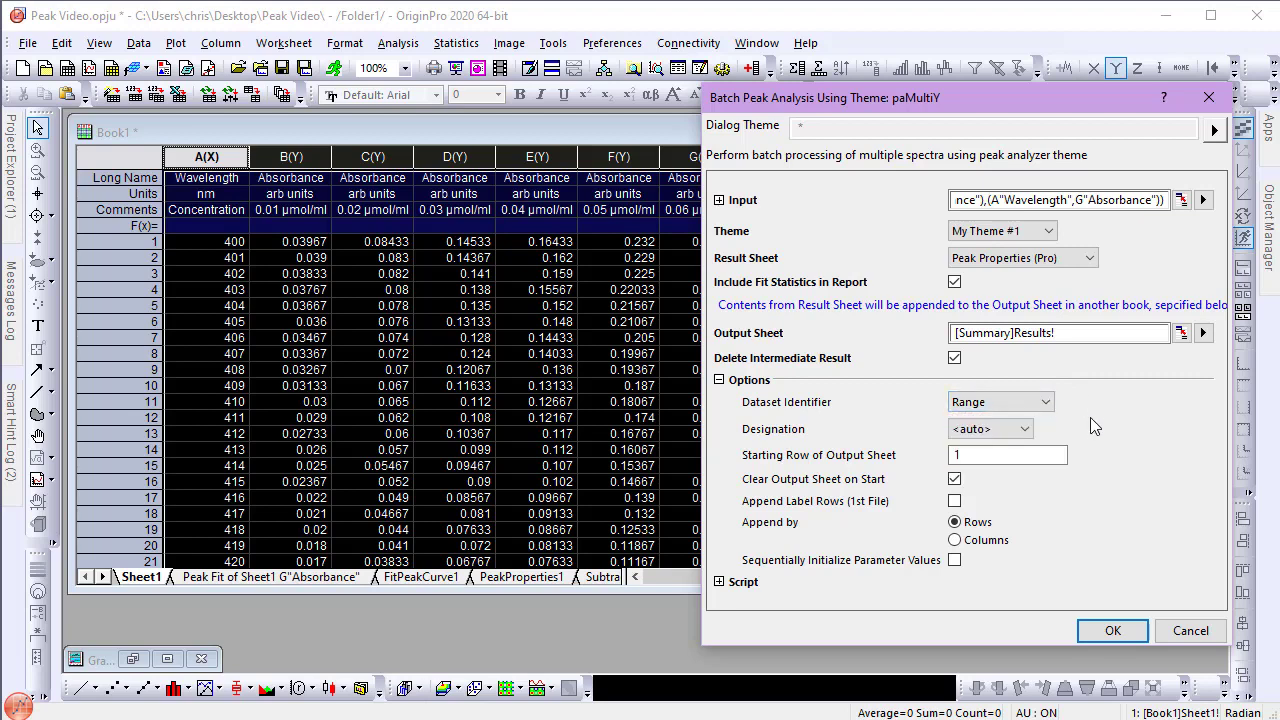
pyautogui.click(1094, 636)
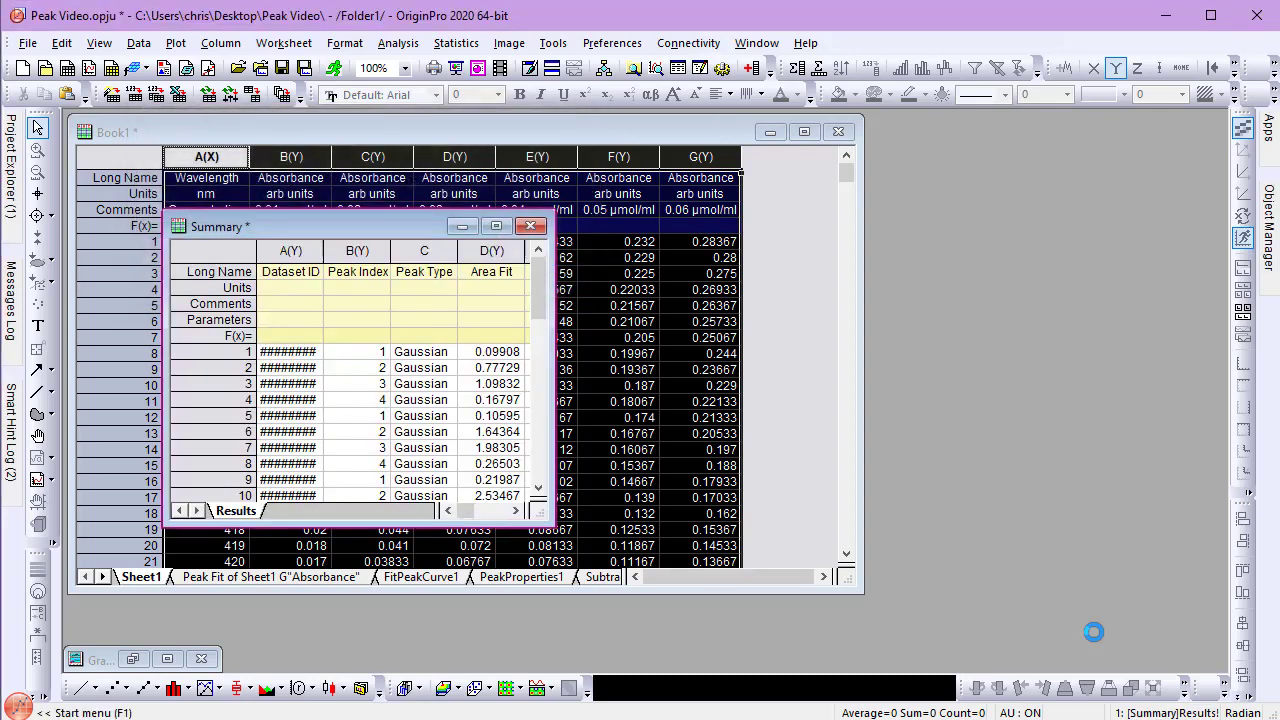
# - Enlarge the Summary workbook window, fit all column widths to their contents, and look over the batch peak results
pyautogui.moveTo(400, 227); pyautogui.dragTo(359, 138)
pyautogui.moveTo(514, 432); pyautogui.dragTo(1190, 657)
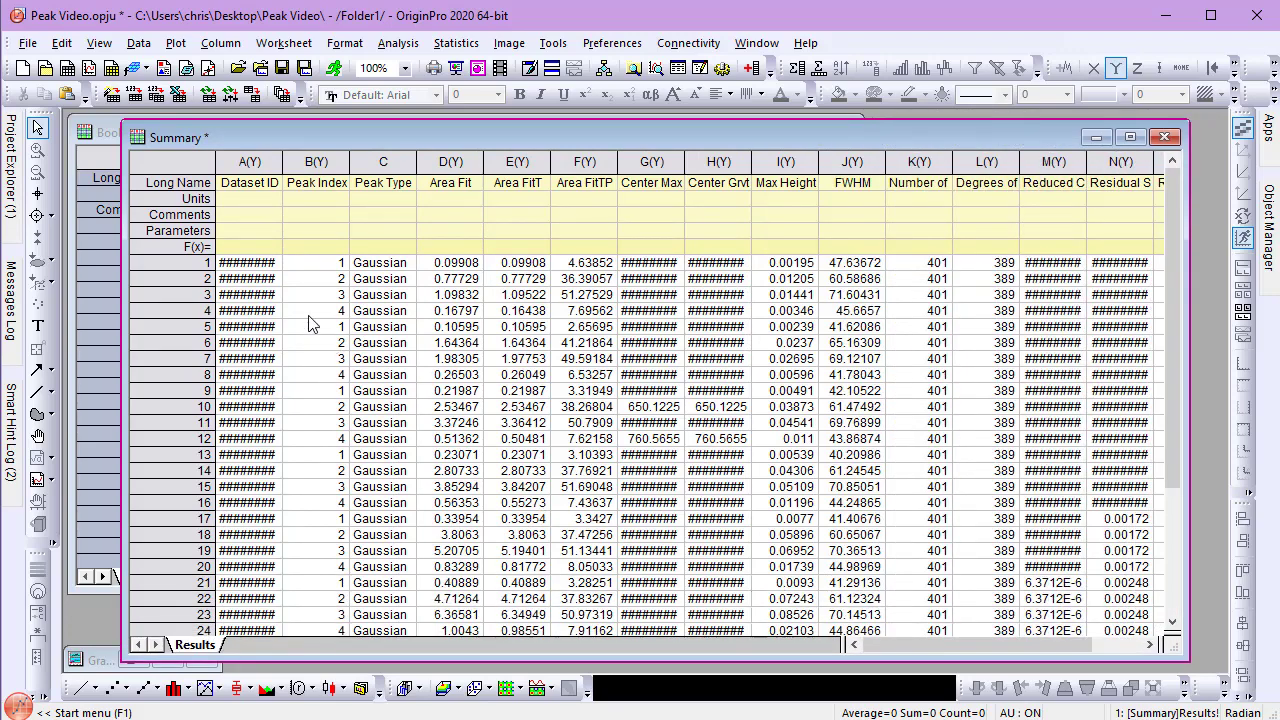
pyautogui.click(195, 163)
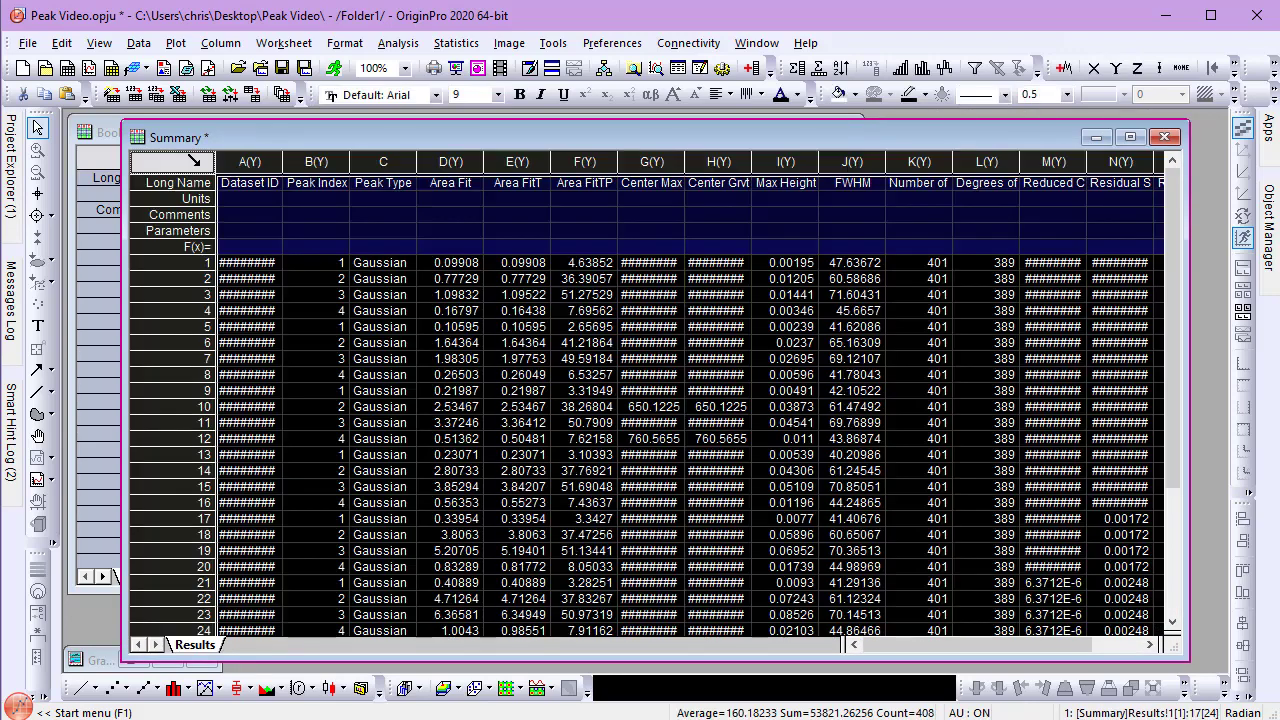
pyautogui.doubleClick(284, 166)
pyautogui.click(350, 248)
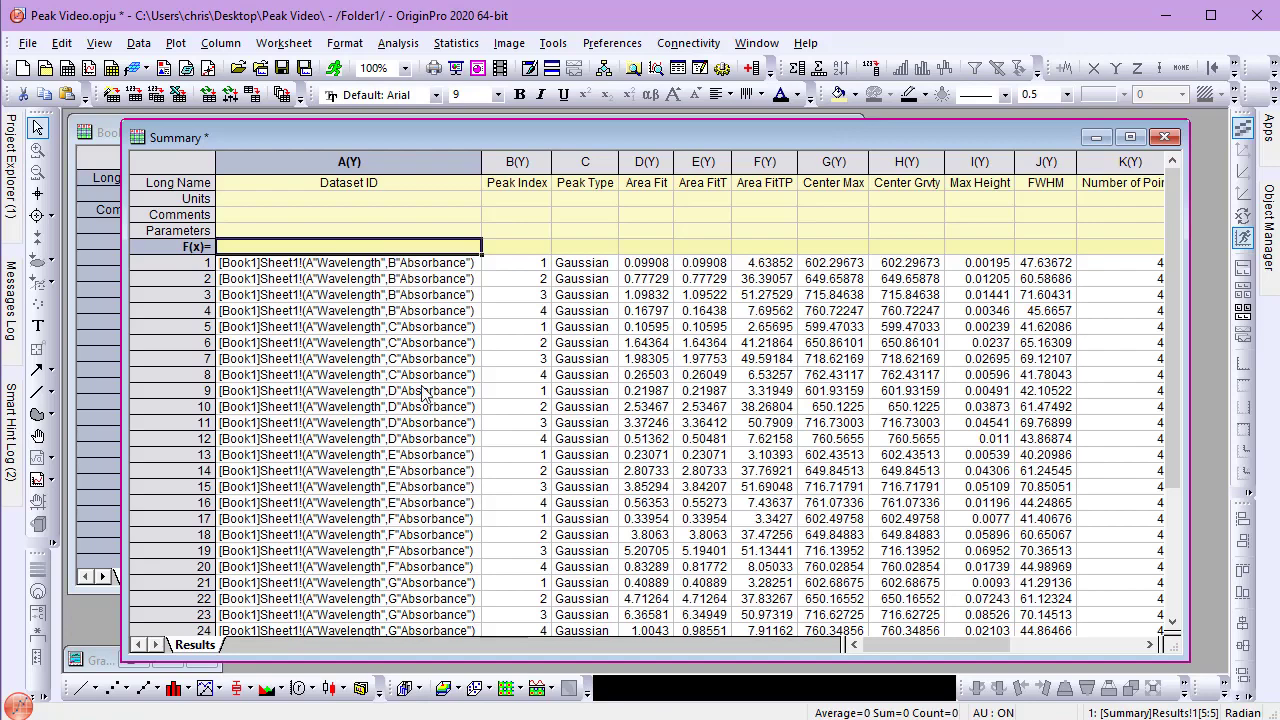
pyautogui.moveTo(865, 649)
pyautogui.mouseDown()
pyautogui.moveTo(1006, 643)
pyautogui.moveTo(866, 643)
pyautogui.mouseUp()
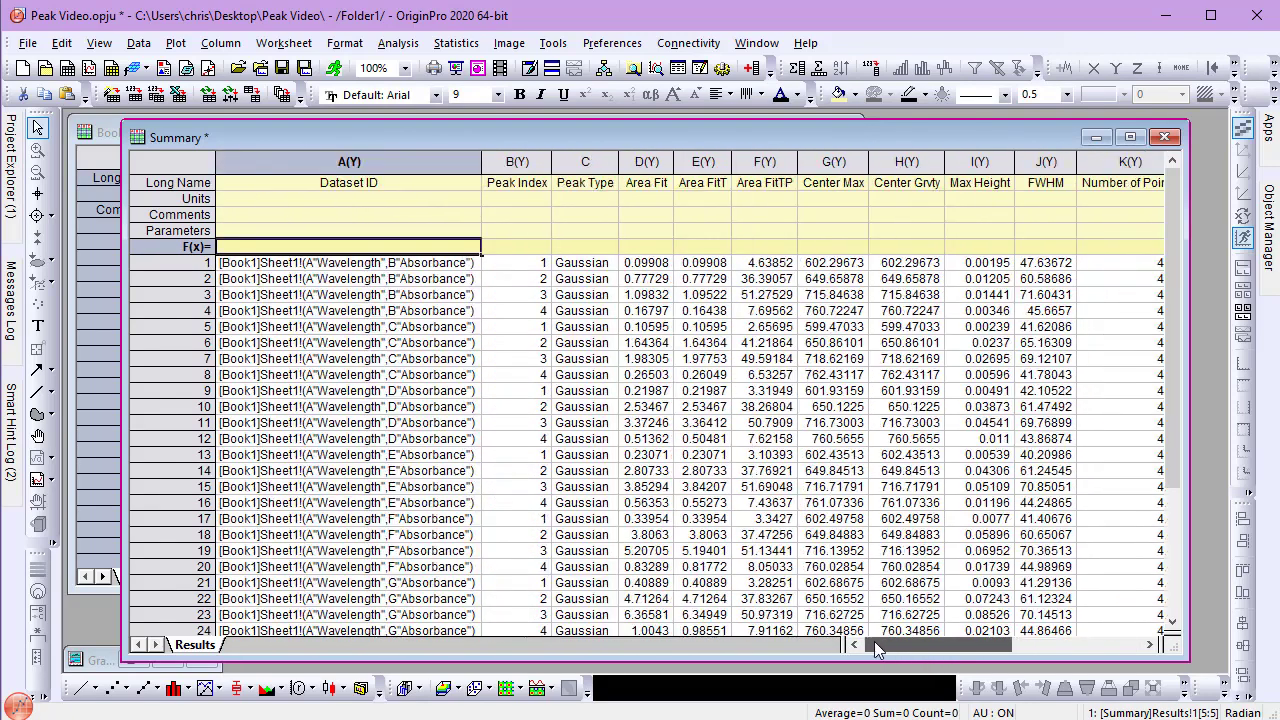
pyautogui.moveTo(1171, 381); pyautogui.dragTo(1199, 372)
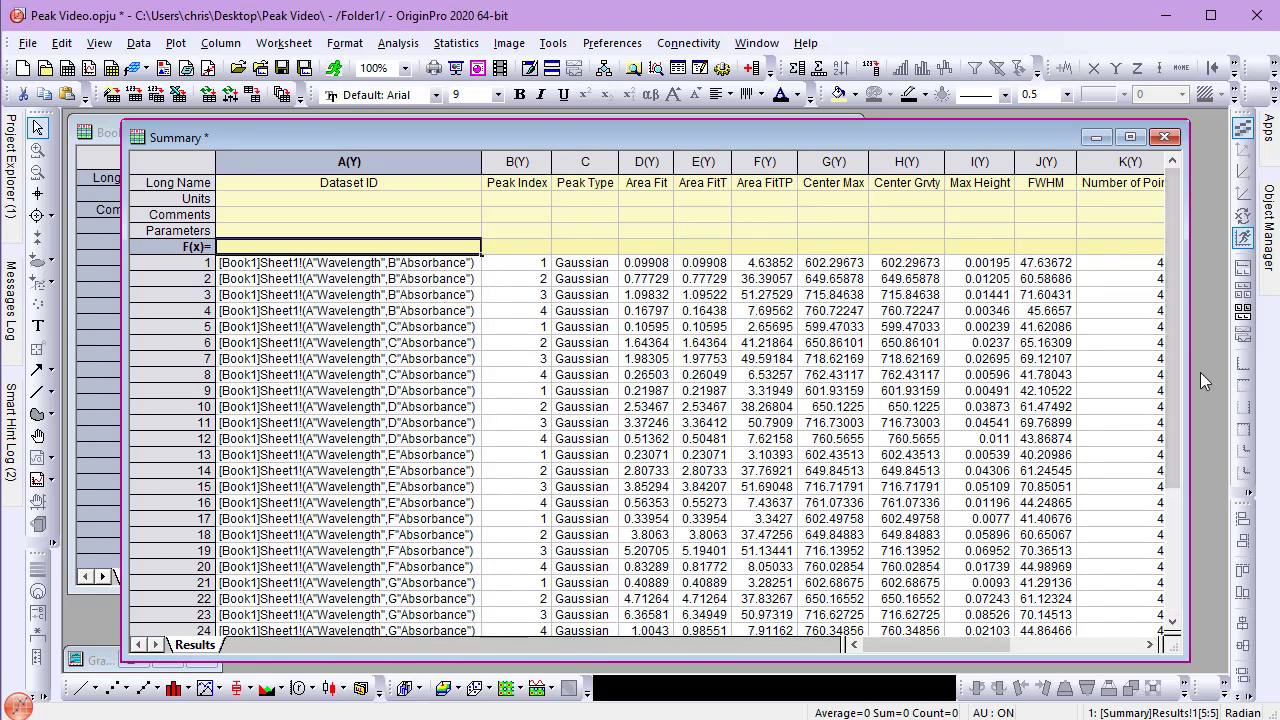